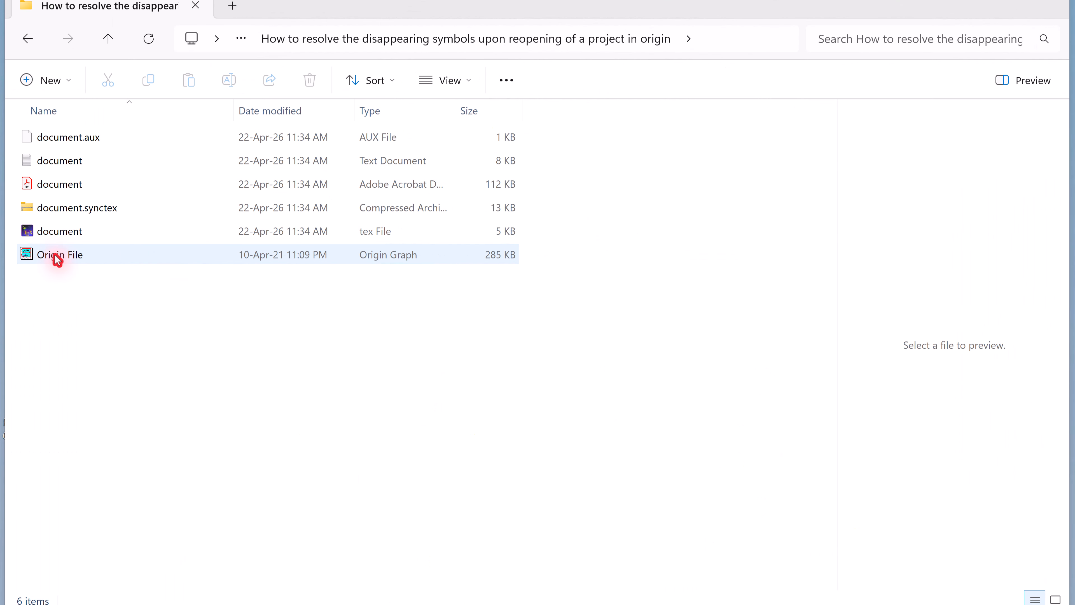
- Open the Origin File project and maximize its LiF-Mg, Ti worksheet, enlarged enough to read the column headers
left_click(58, 257)
double_click(57, 257)
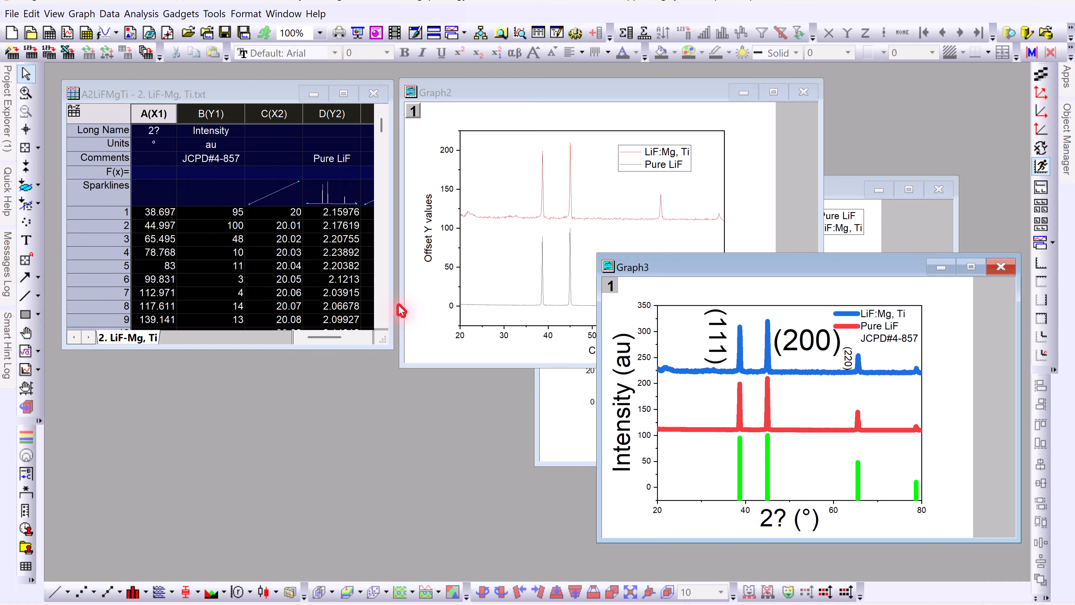
left_click(340, 97)
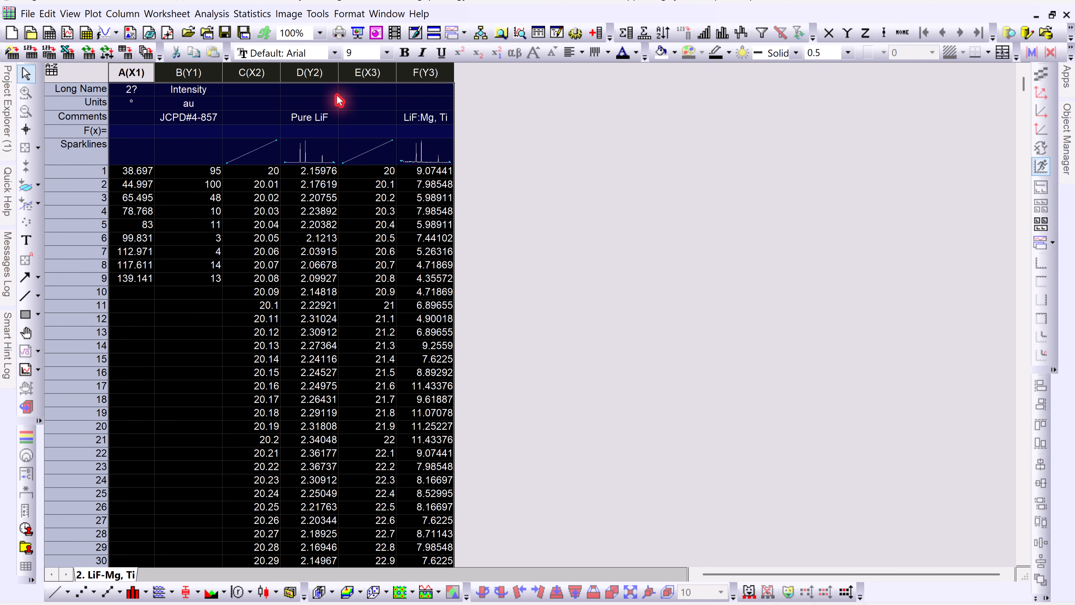
left_click(137, 122)
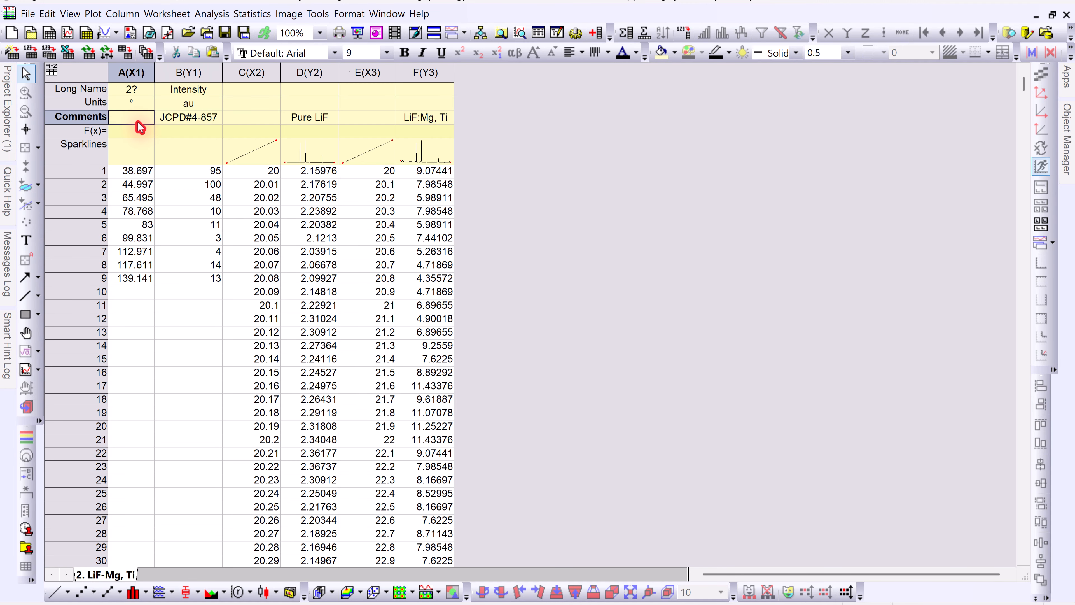
scroll(139, 127, "up", 5)
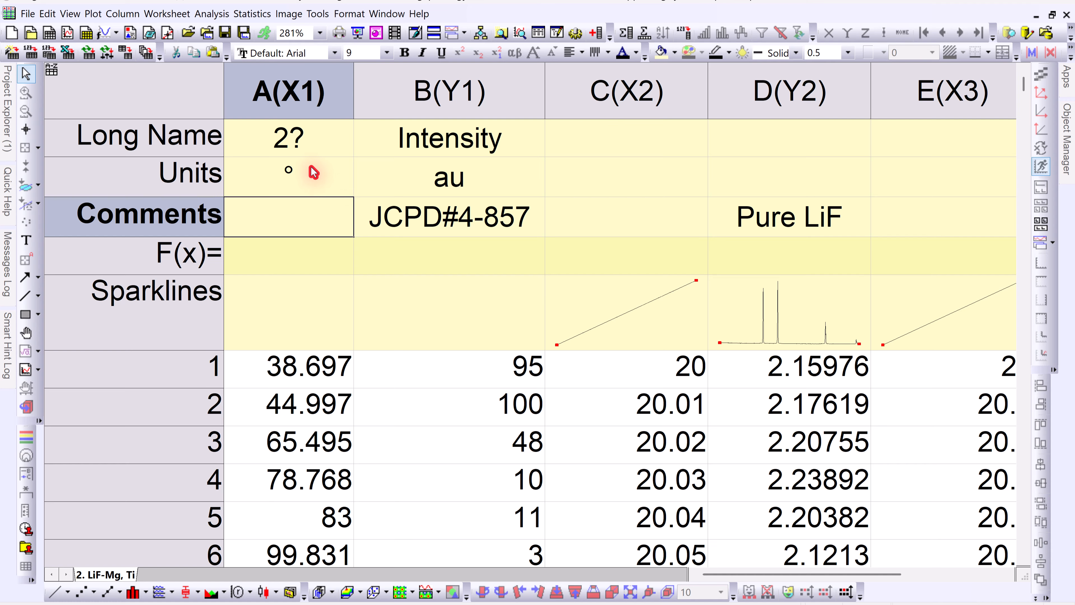
- Try to replace the question mark in column A's Long Name with the θ symbol from the Character Map, giving 2θ
left_click(301, 140)
left_click(299, 137)
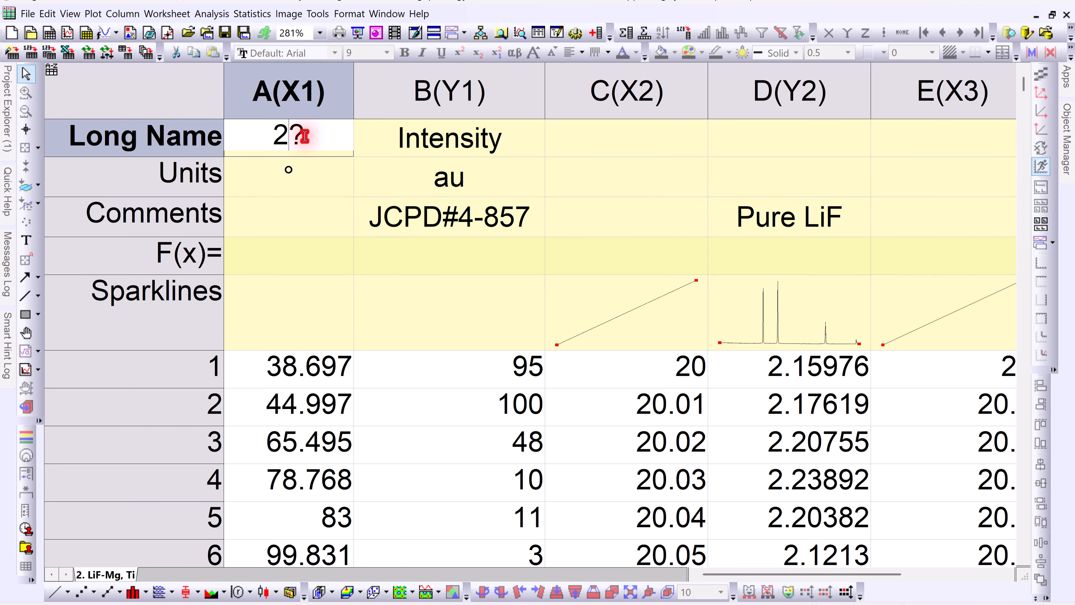
right_click(305, 137)
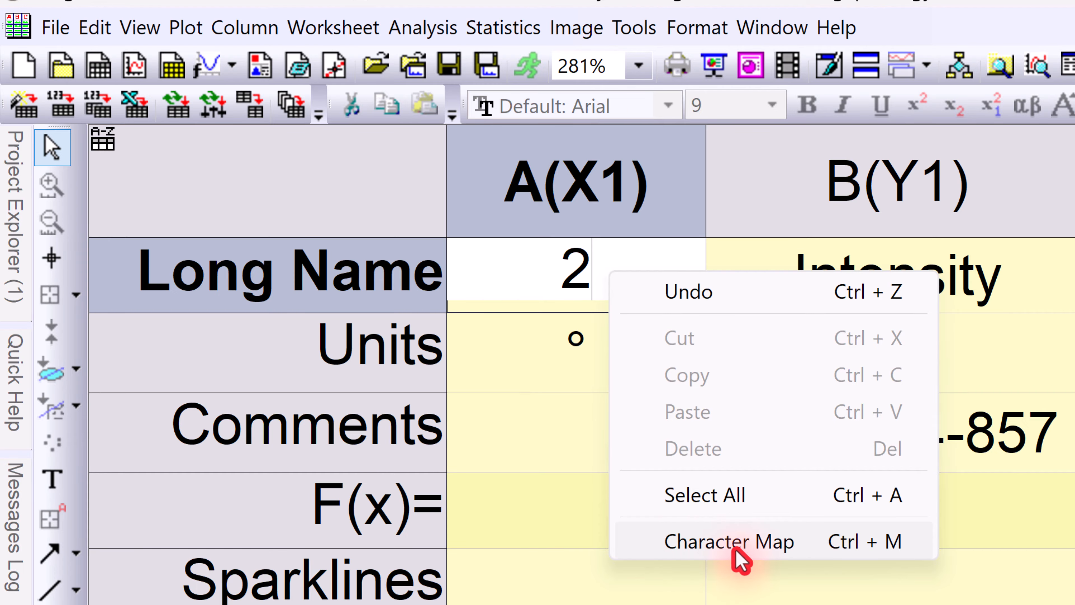
left_click(724, 559)
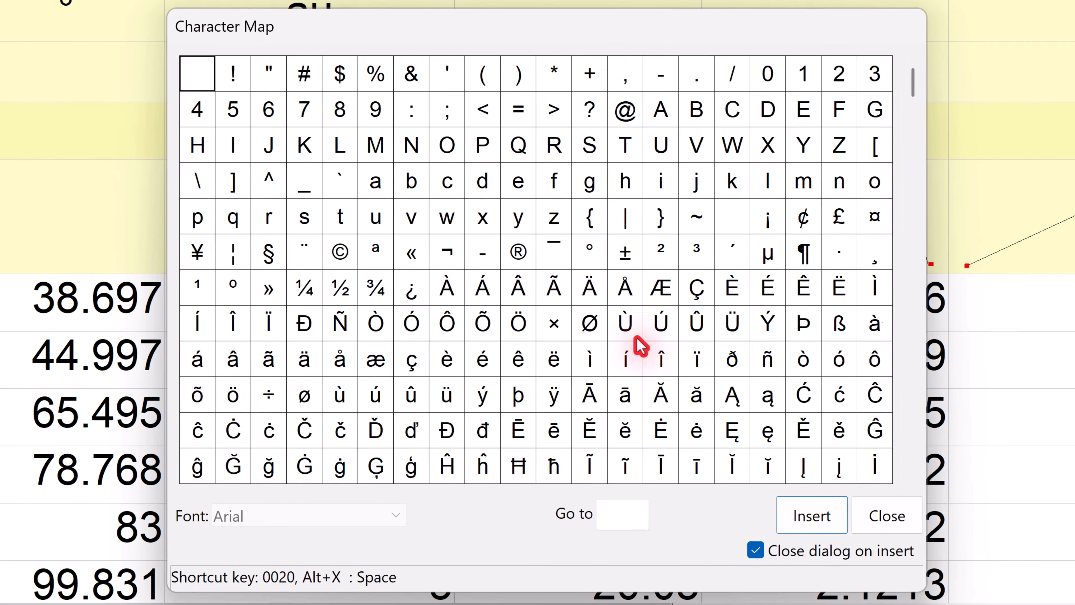
scroll(643, 343, "down", 5)
scroll(648, 358, "down", 10)
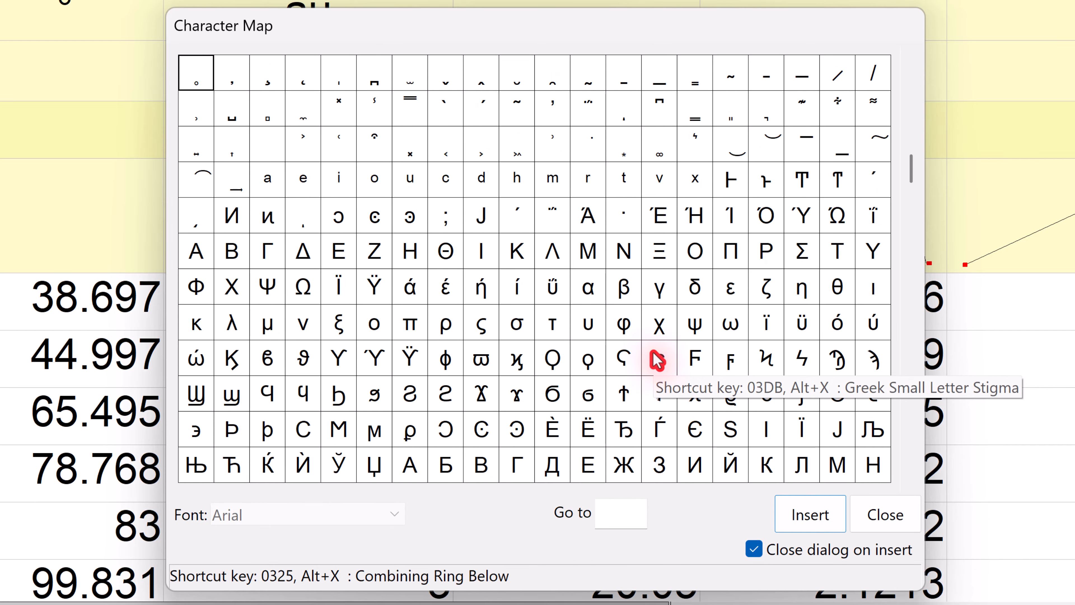
double_click(837, 287)
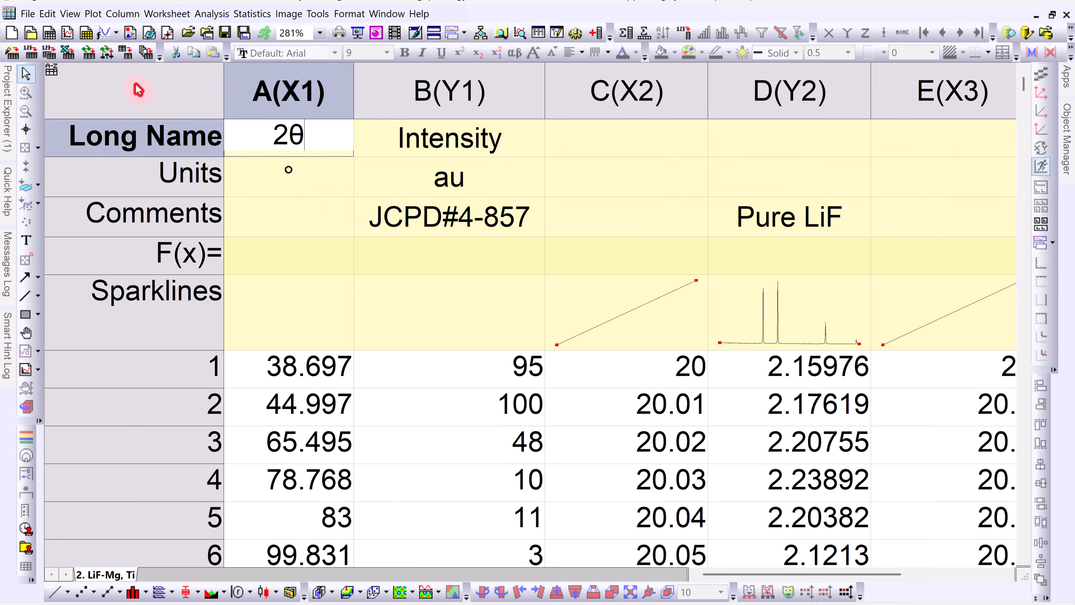
- Save and close the project, then reopen Origin File to check column A's Long Name
left_click(225, 34)
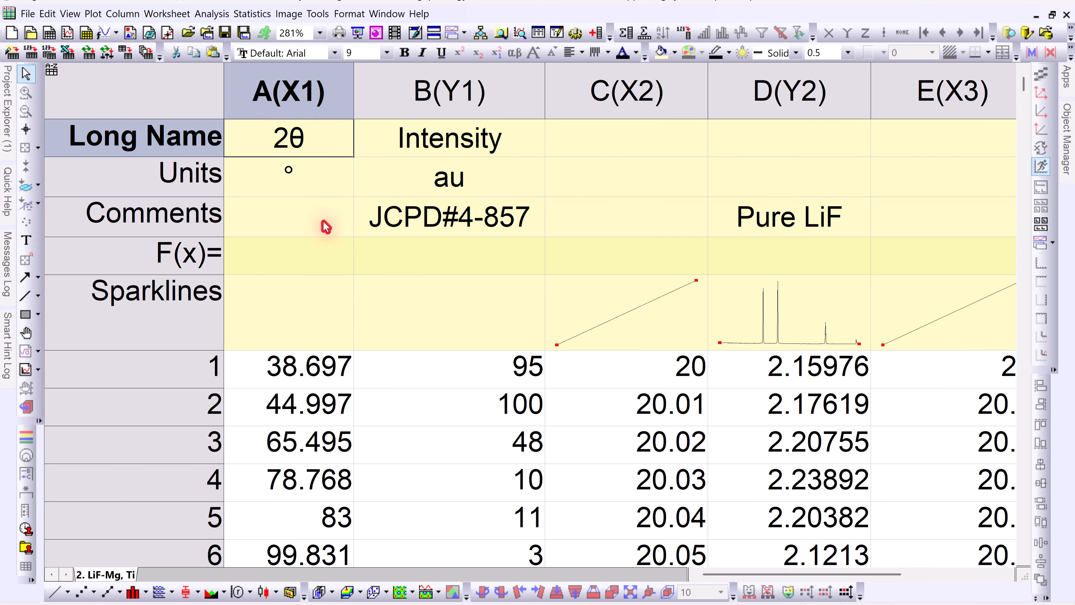
left_click(1067, 14)
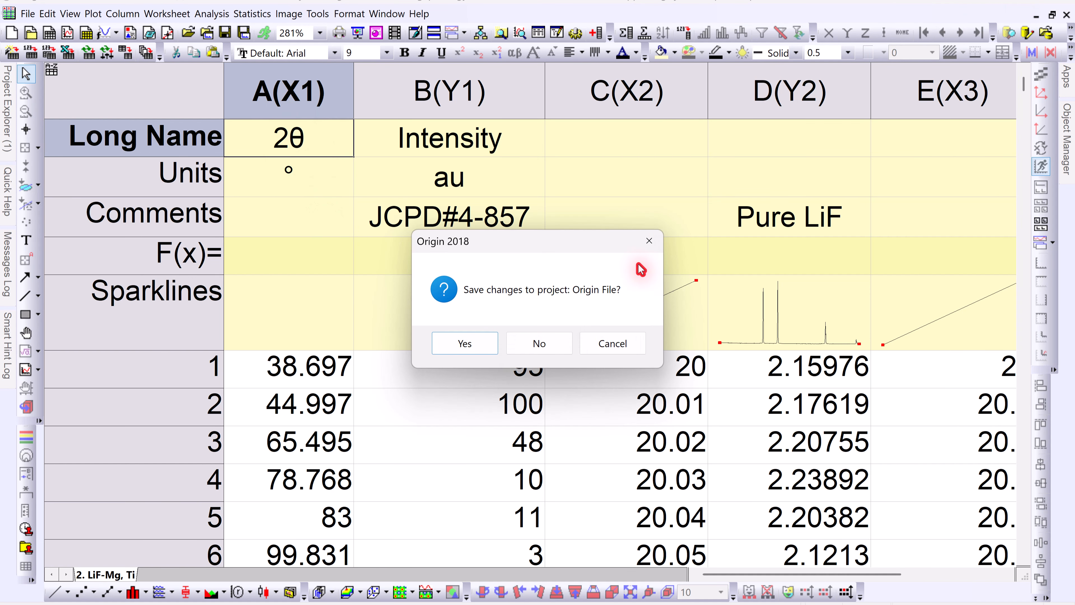
left_click(474, 347)
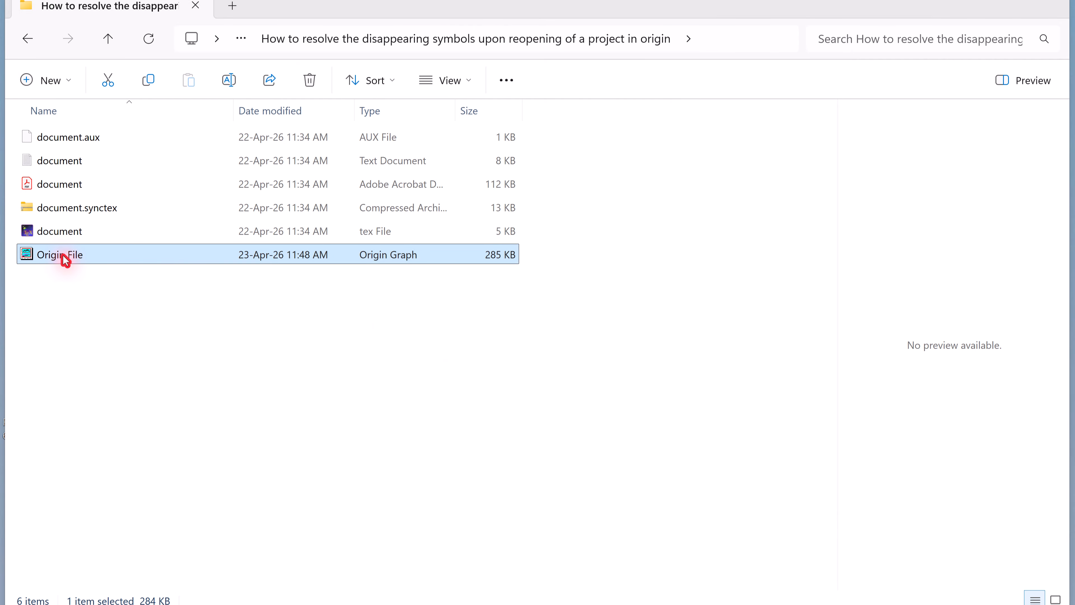
double_click(65, 256)
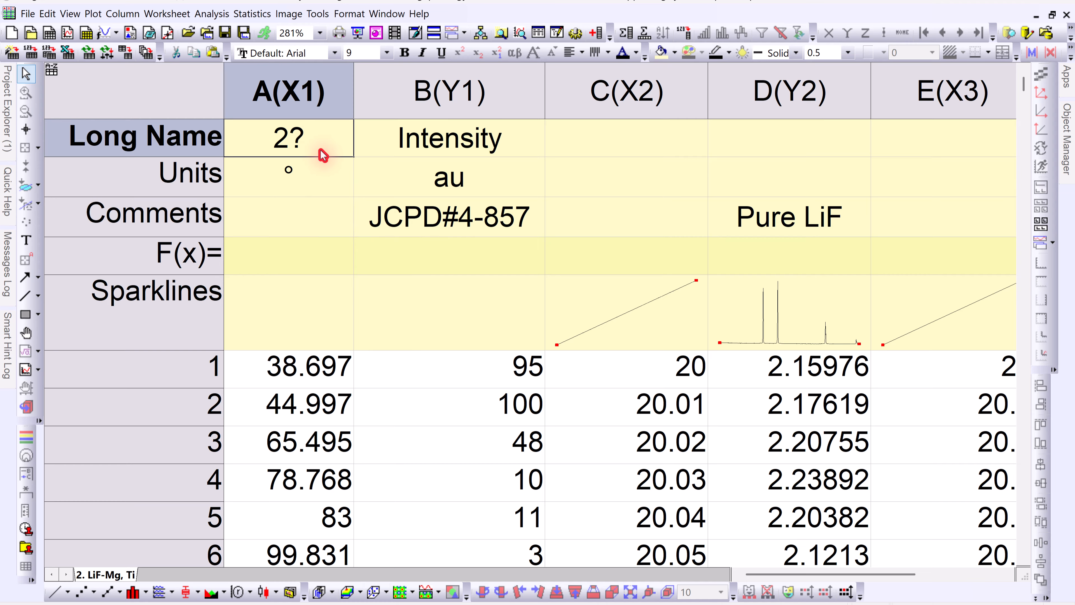
- Change column A's Long Name to 2\g(q), using the Greek letter escape code in place of the question mark
double_click(304, 138)
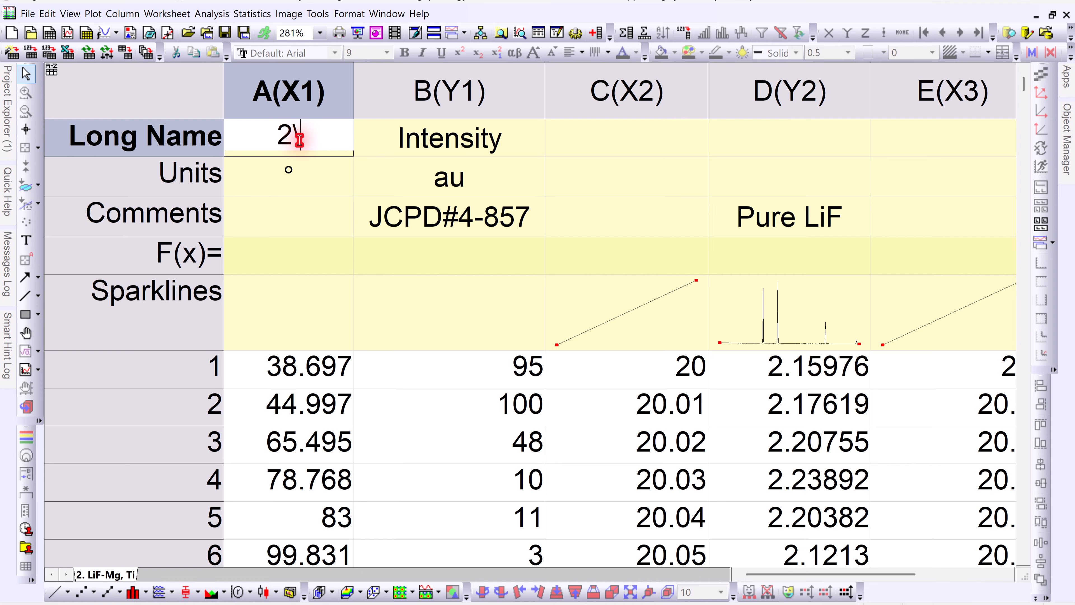
type("\\g(")
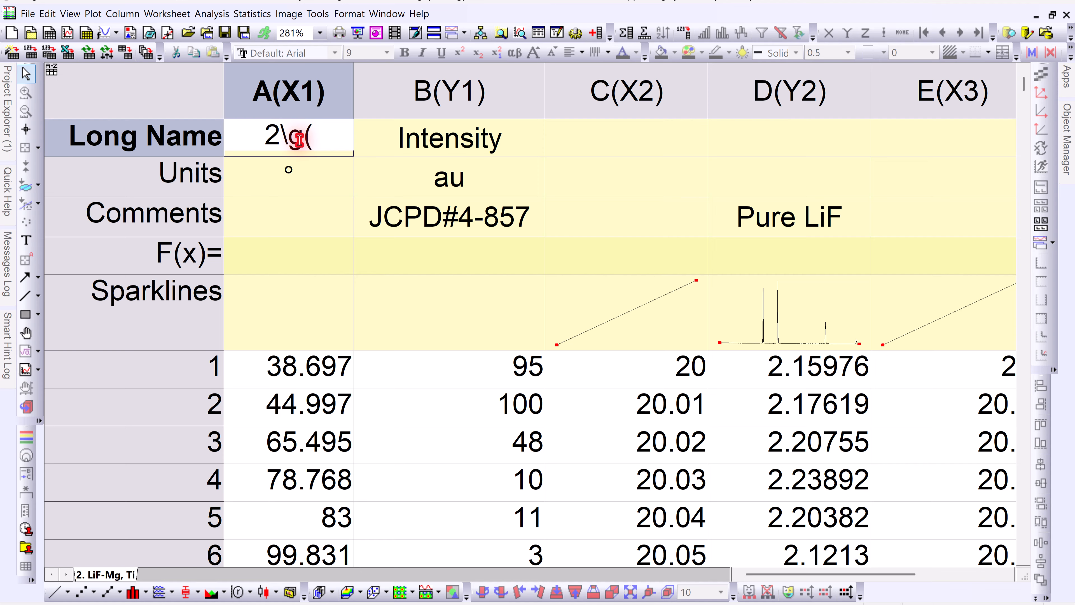
type("q")
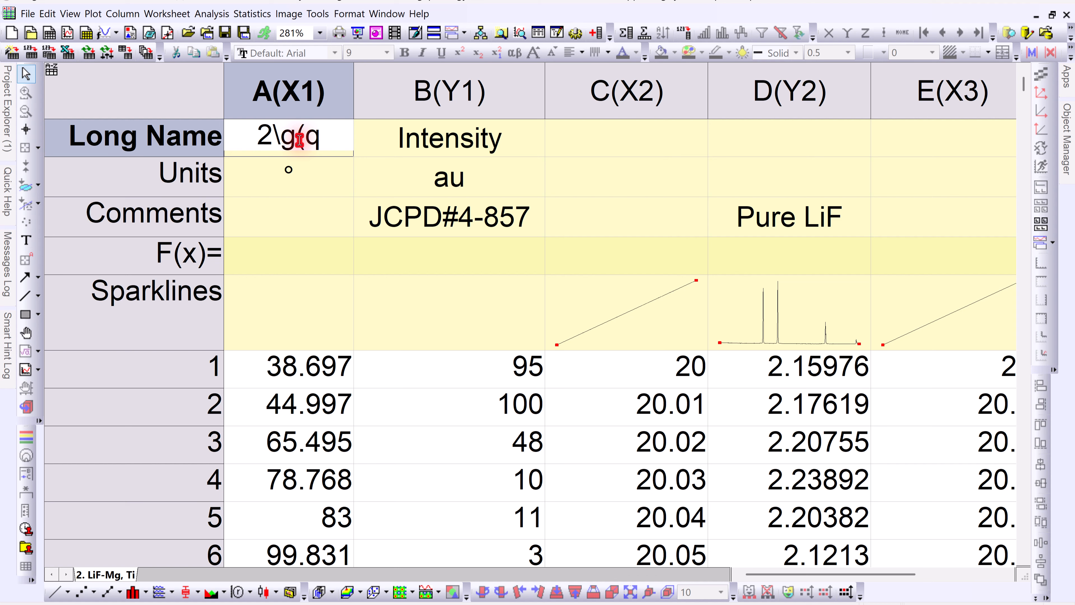
type(")")
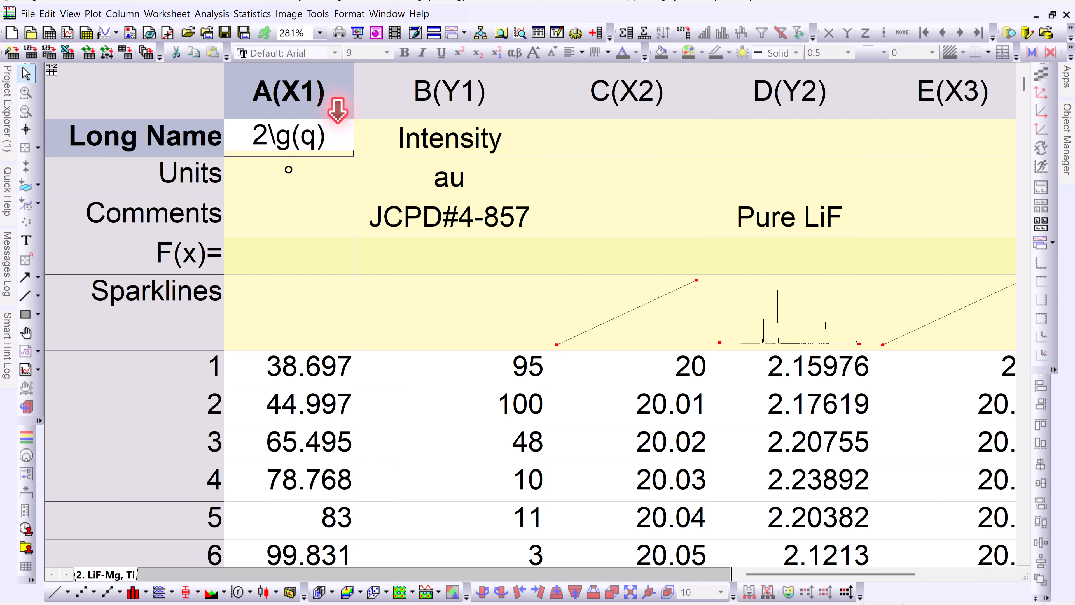
key("Return")
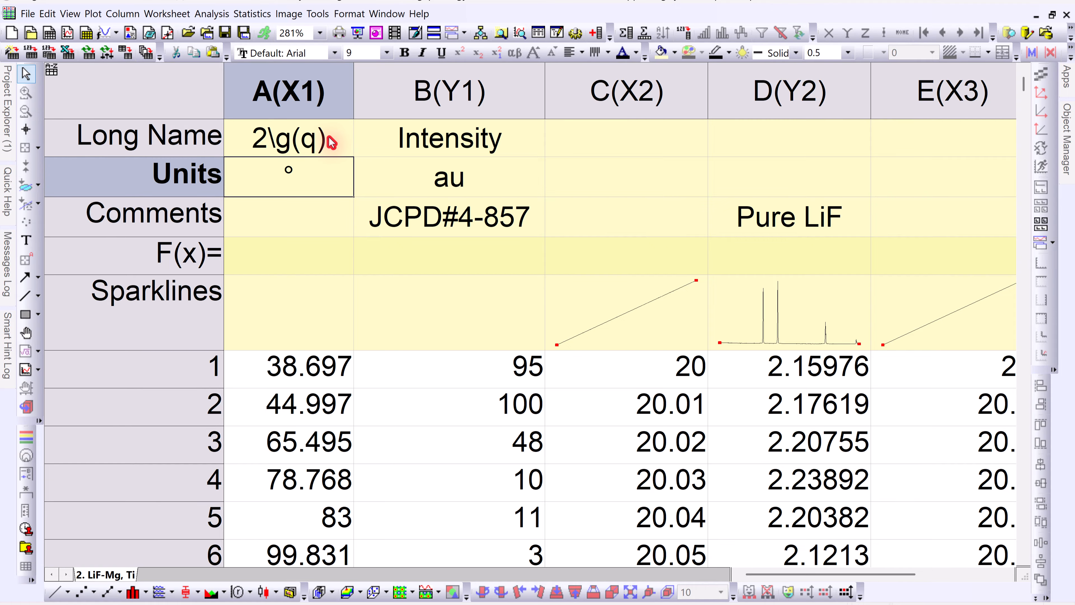
key("Up")
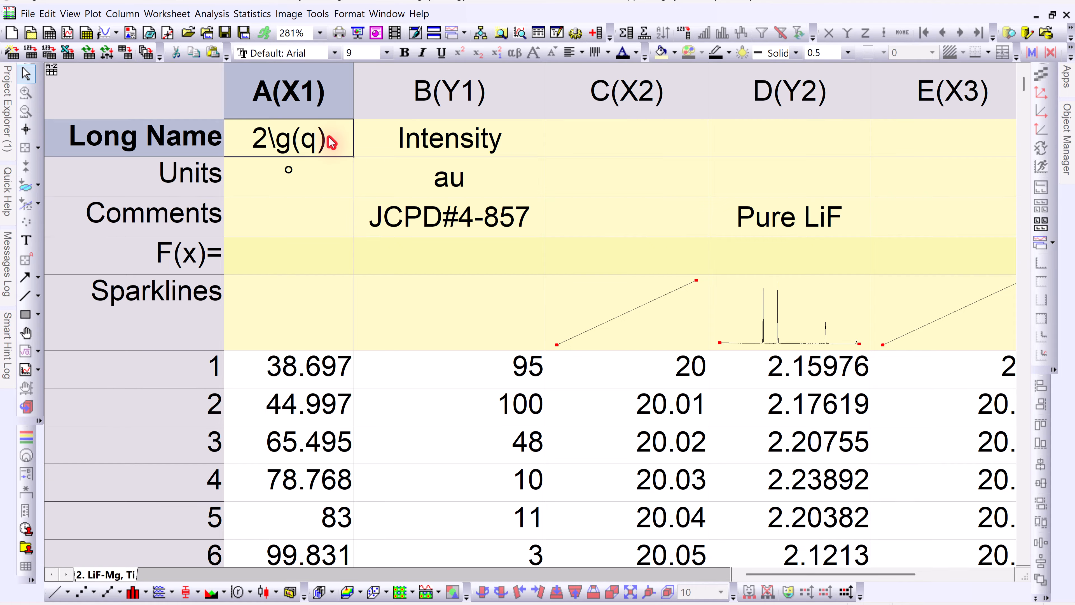
- Set the Long Name style of column A's cell to Rich Text
double_click(330, 139)
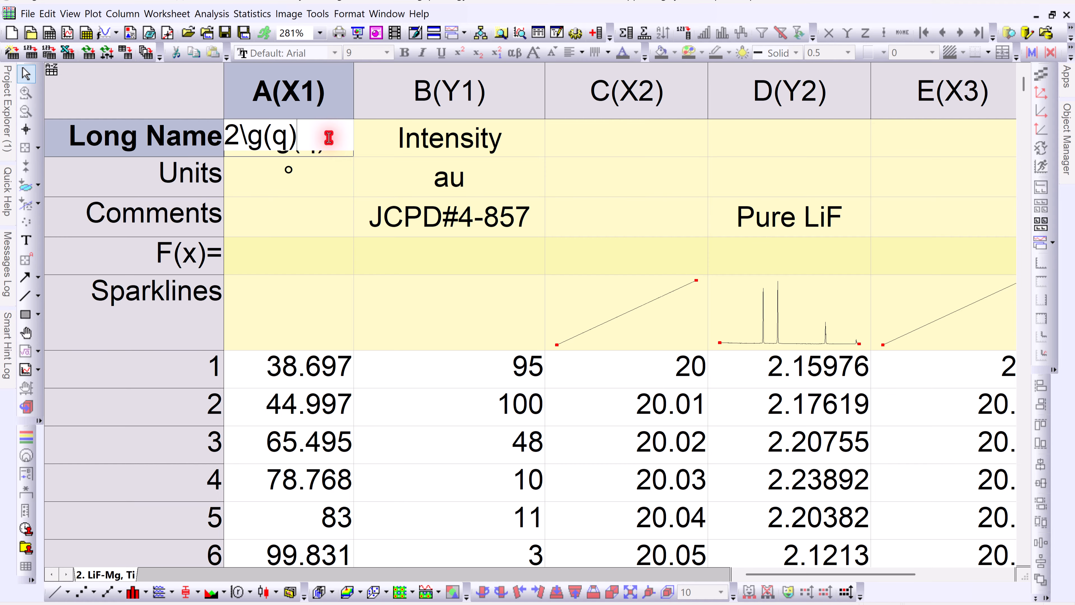
right_click(315, 142)
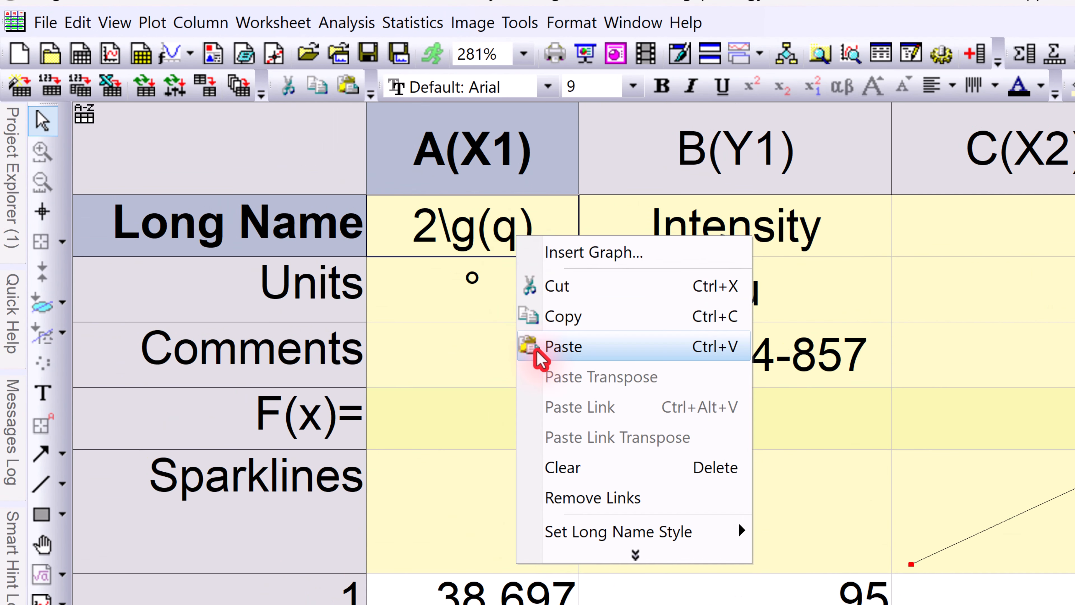
mouse_move(566, 546)
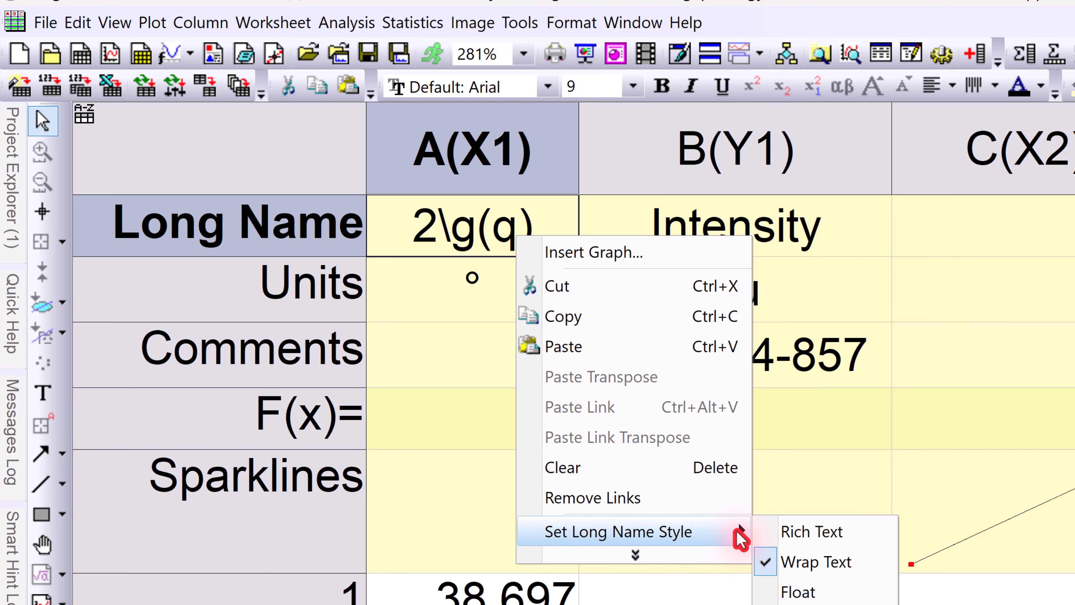
left_click(833, 536)
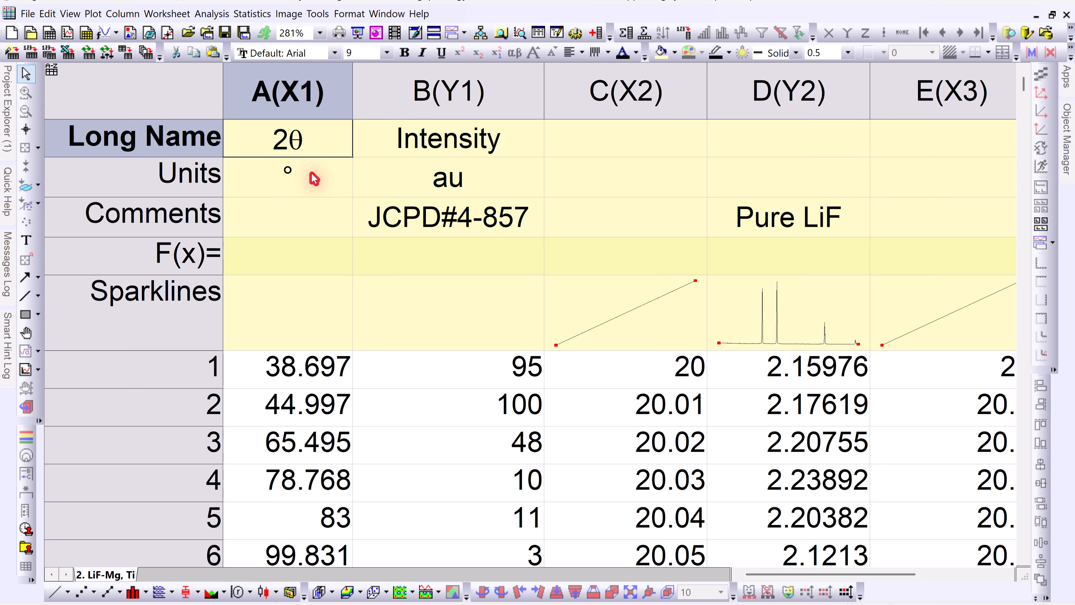
- Enter \g(a) in column A's Comments cell and set its Comments style to Rich Text
left_click(275, 224)
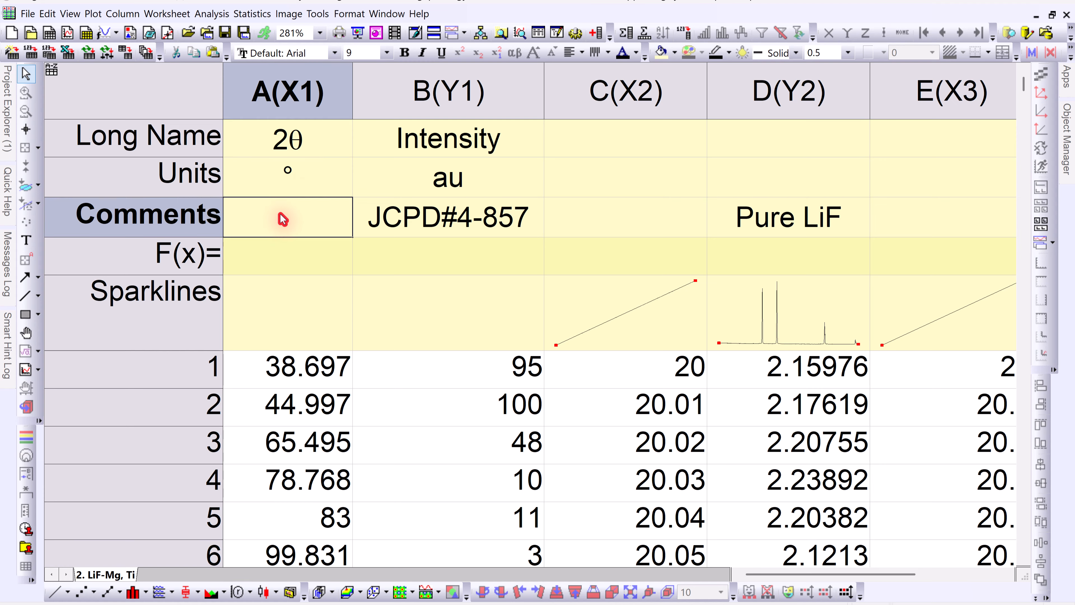
double_click(283, 219)
type("\\g(a)")
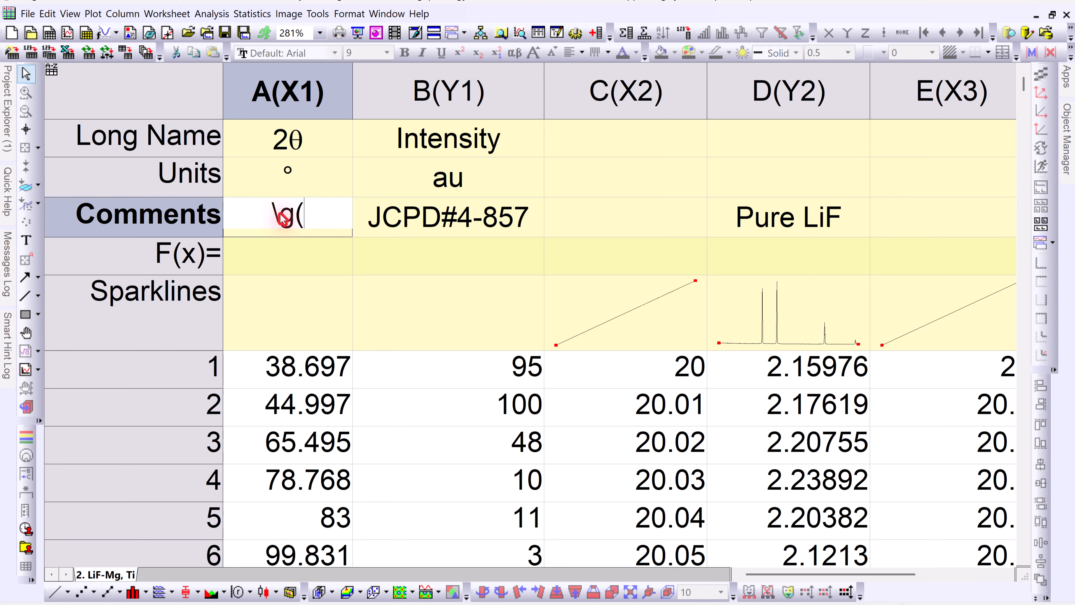
left_click(287, 247)
right_click(302, 222)
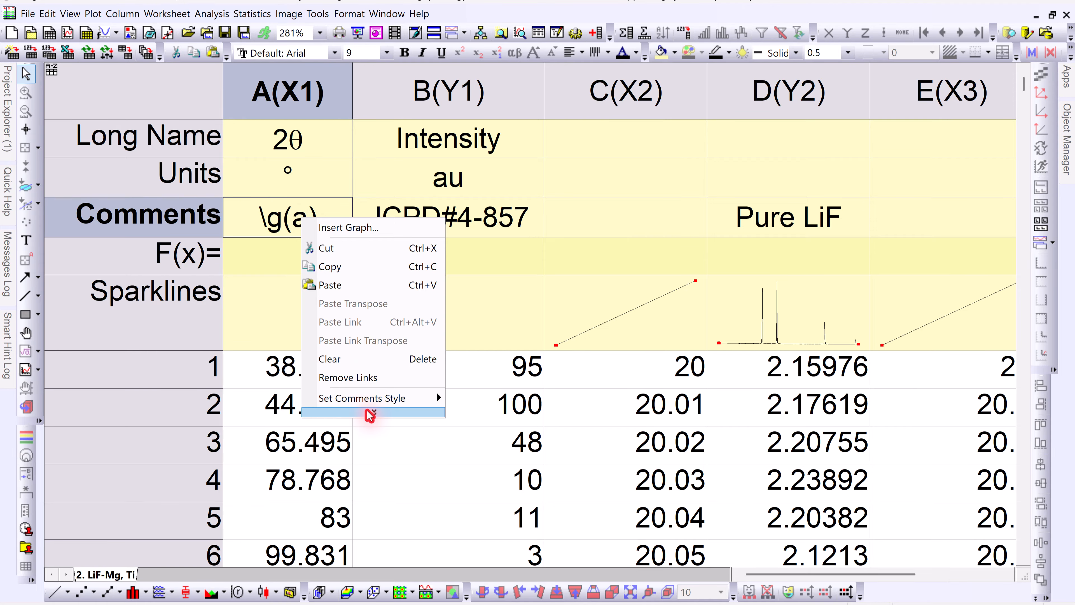
mouse_move(381, 398)
left_click(470, 392)
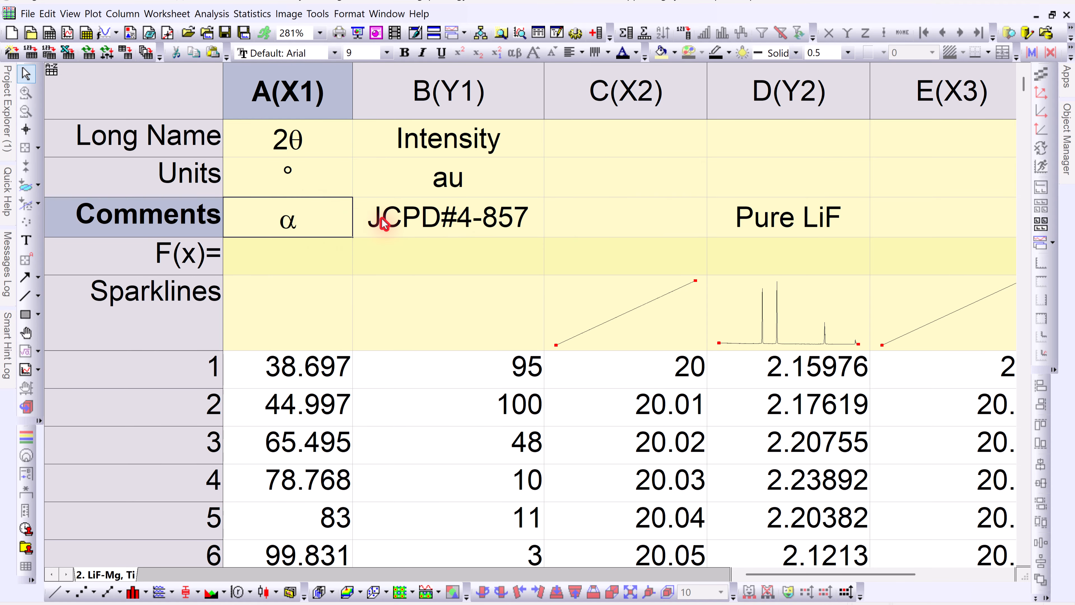
left_click(622, 218)
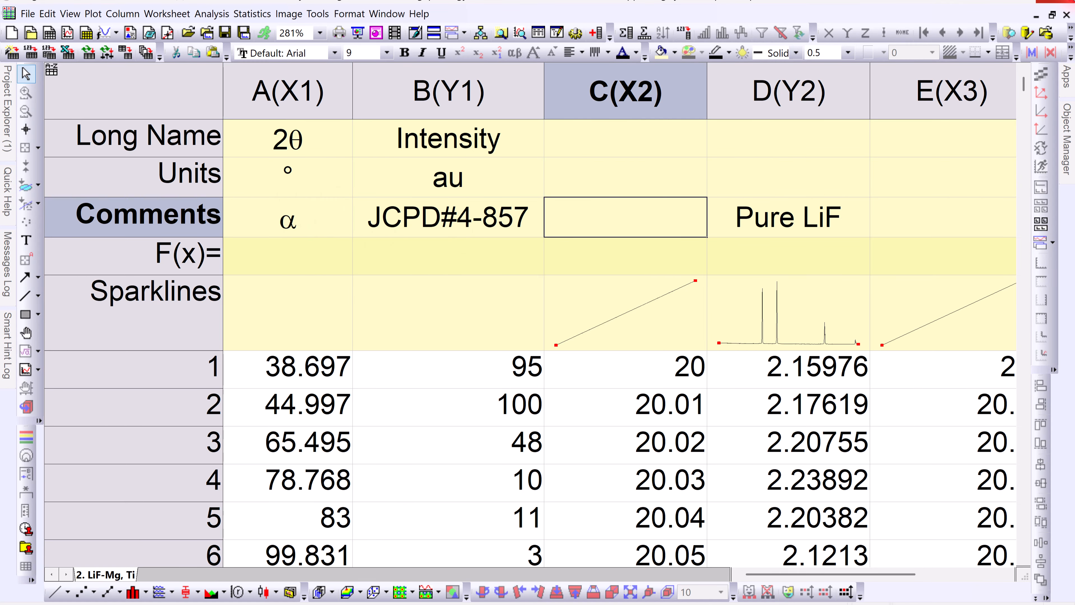
- Close the project with its changes saved and reopen Origin File to check the Greek symbols in column A
left_click(1069, 1)
left_click(472, 343)
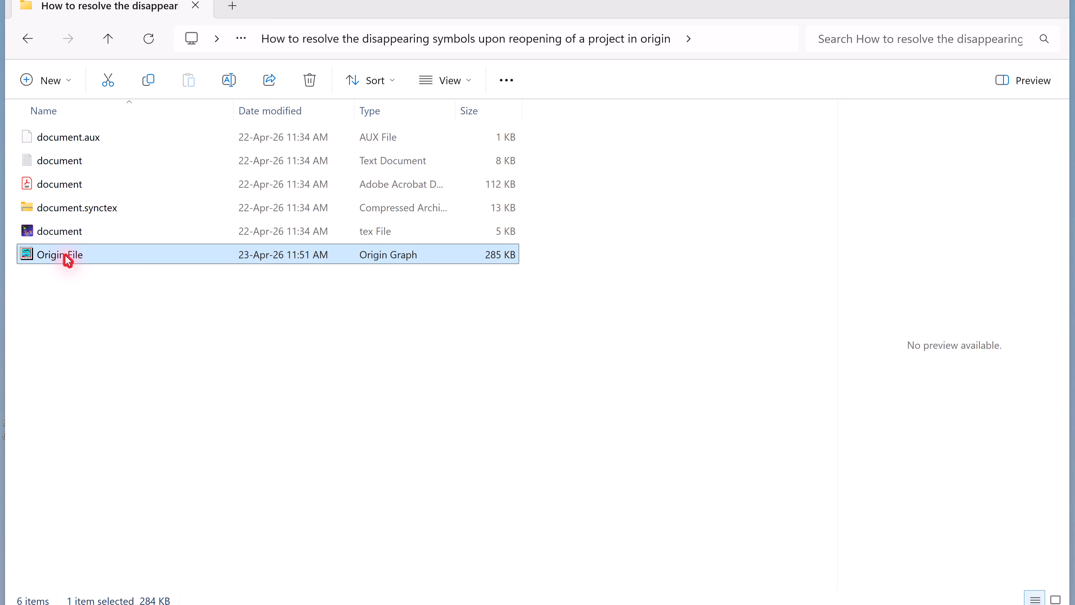
double_click(67, 259)
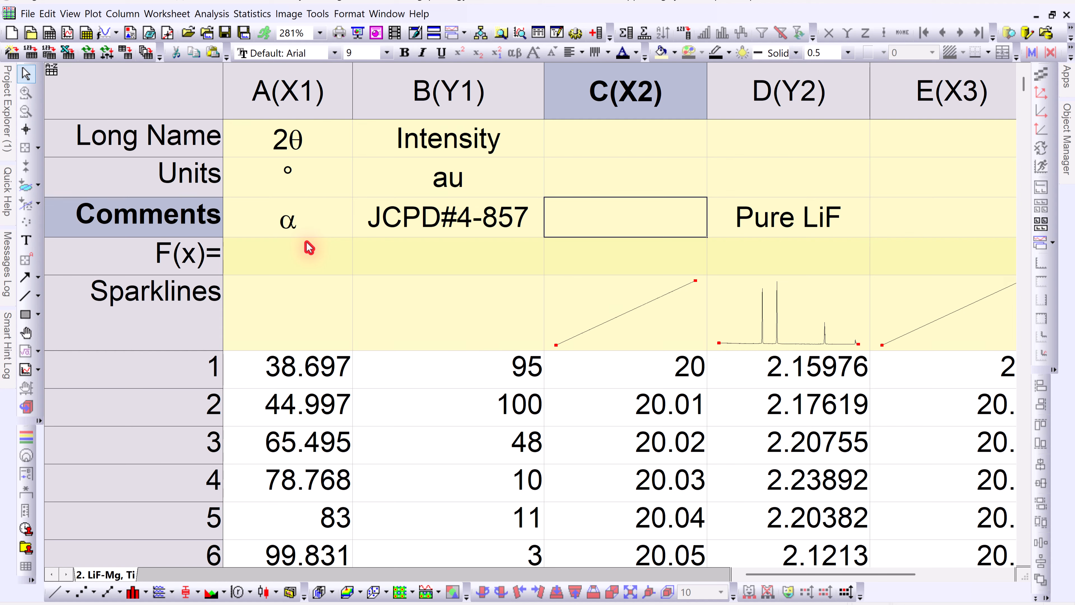
- Switch to the document.pdf reference and examine the Origin codes in the lowercase Greek letters table
key("alt+Tab")
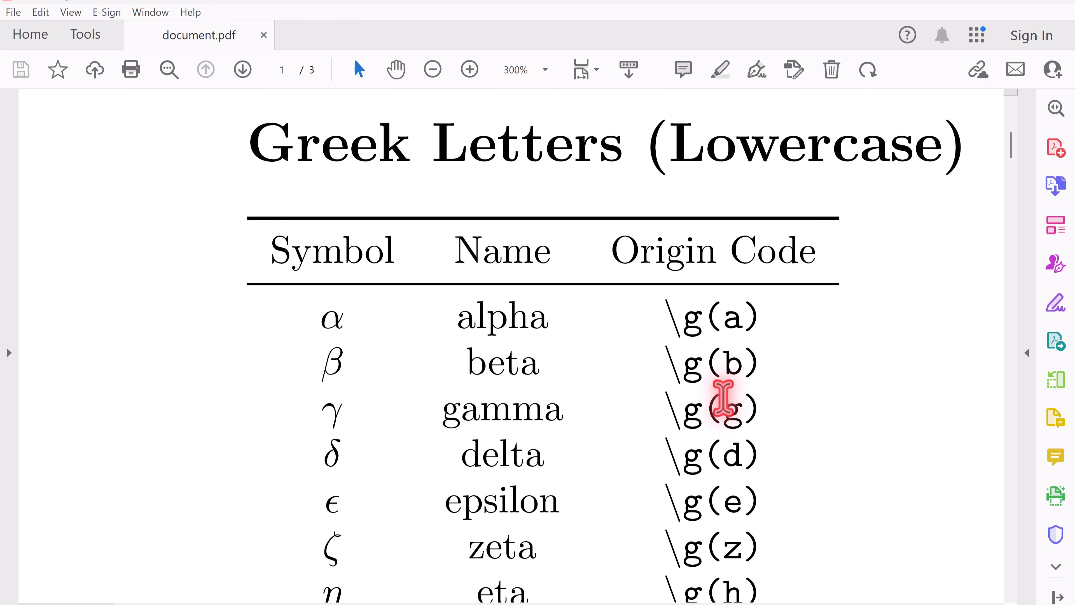
scroll(743, 402, "down", 1)
scroll(743, 402, "down", 5)
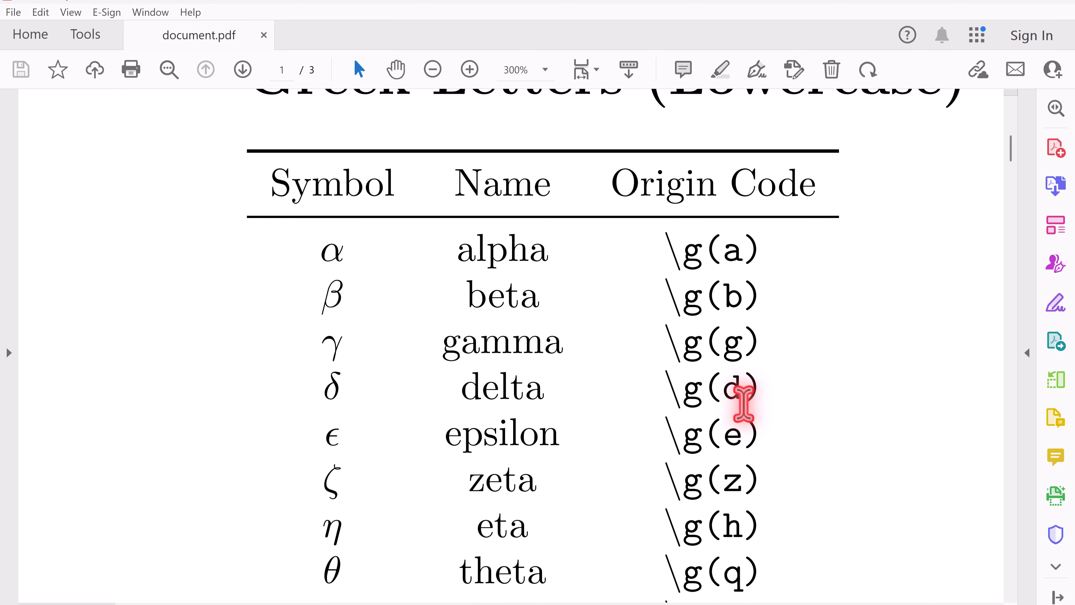
scroll(744, 402, "down", 10)
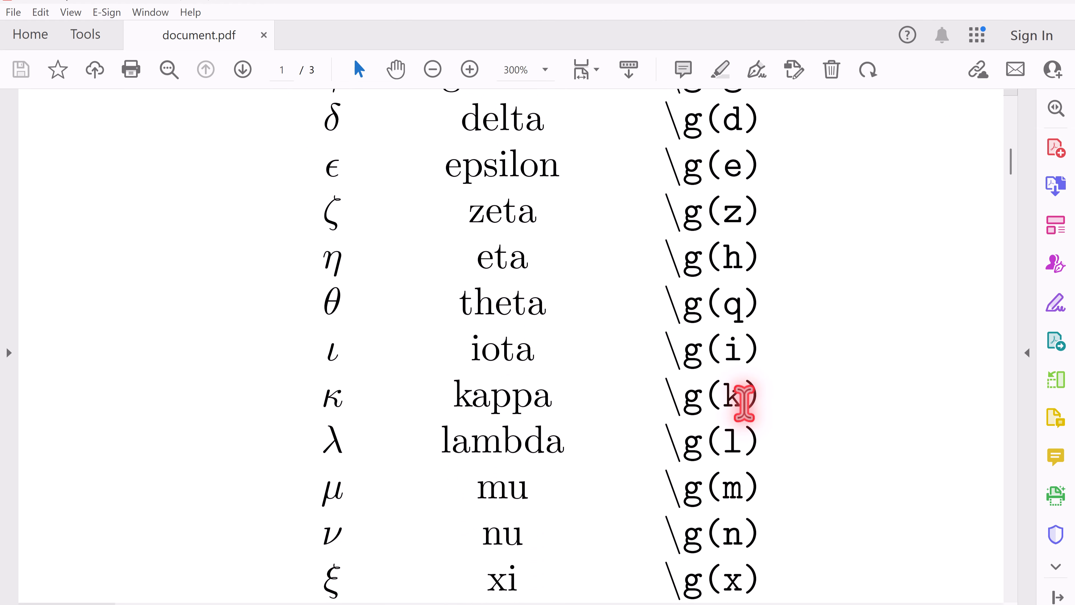
scroll(744, 402, "down", 6)
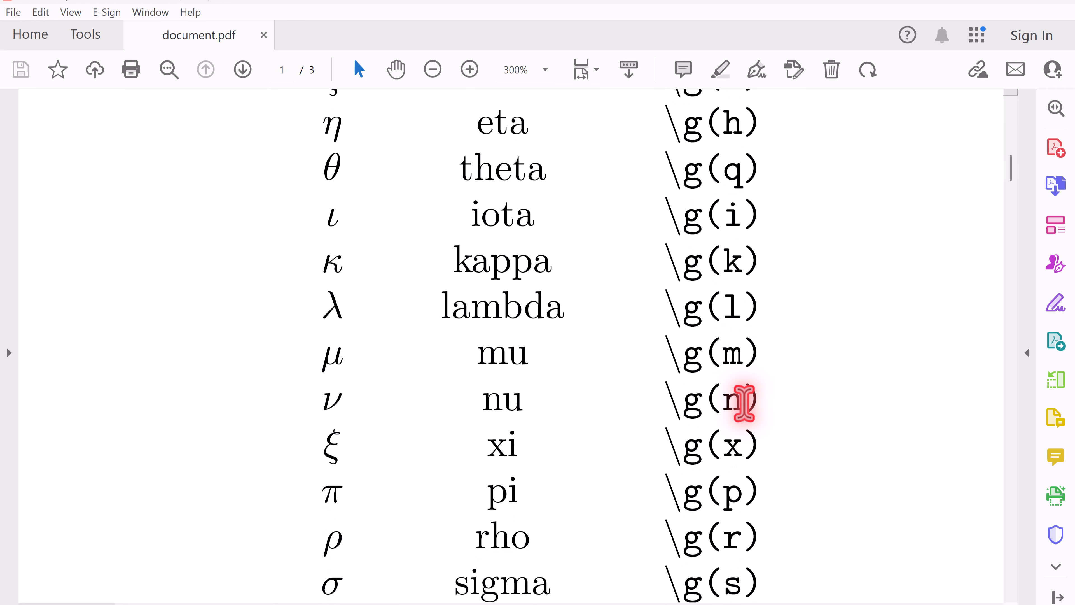
scroll(744, 402, "down", 9)
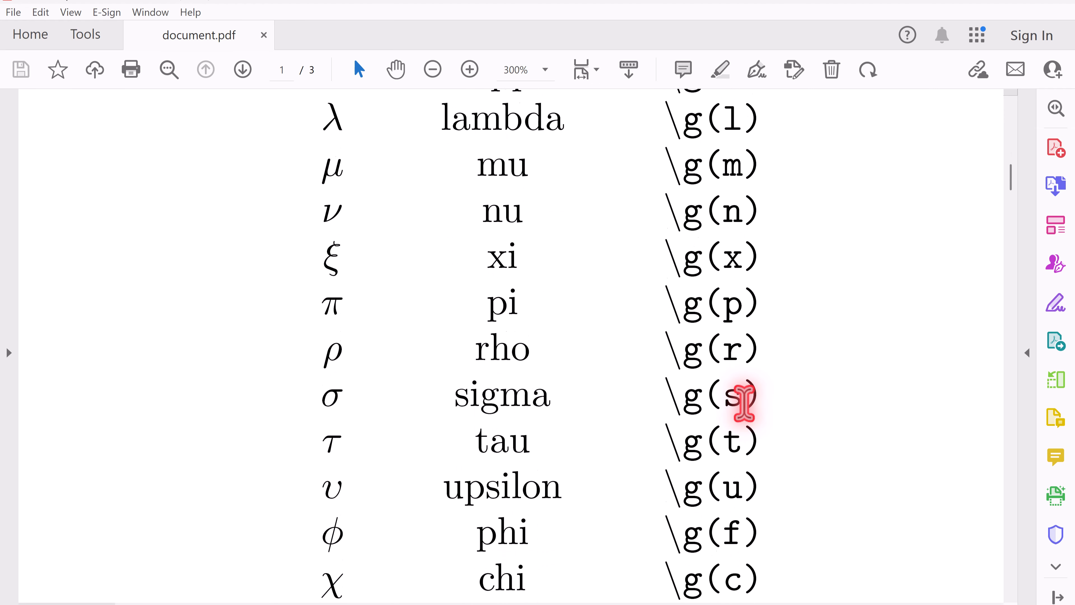
scroll(743, 402, "down", 10)
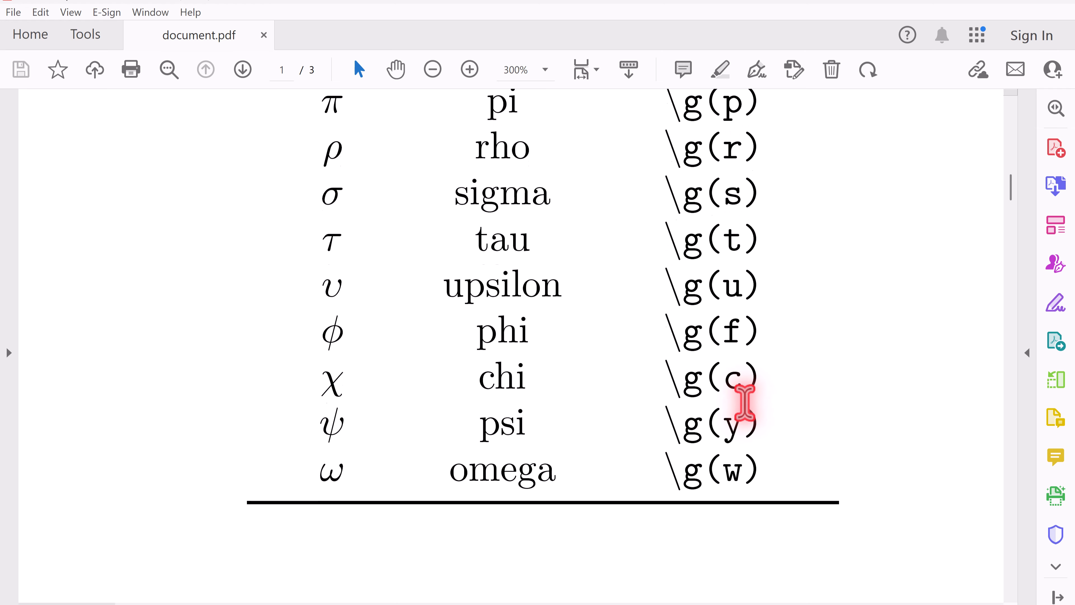
scroll(743, 403, "down", 2)
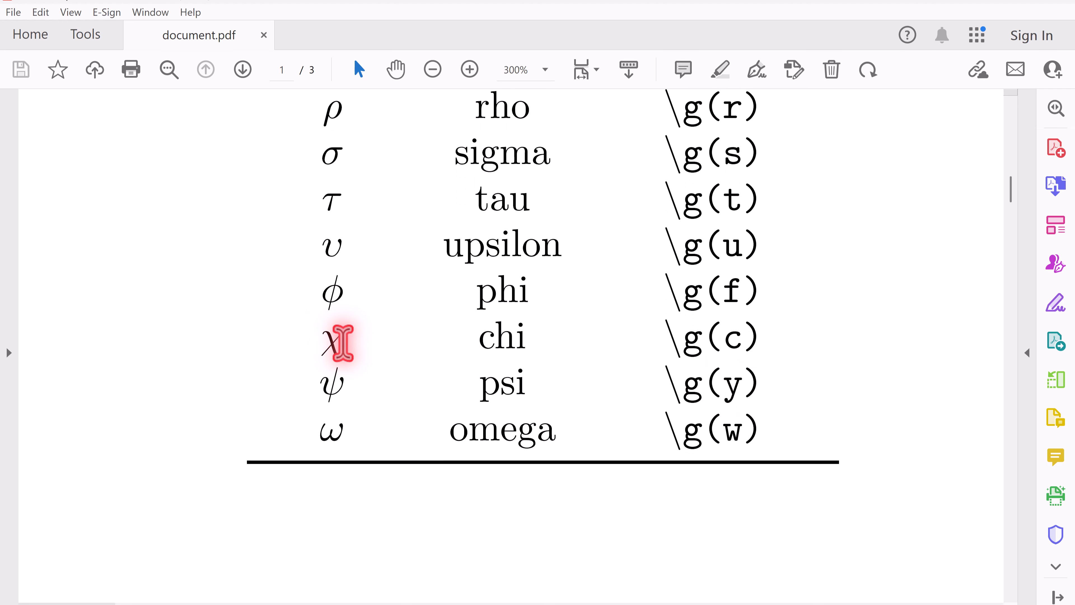
- Examine the Origin codes in the uppercase Greek letters and Common Scientific Notations tables
scroll(766, 398, "down", 5)
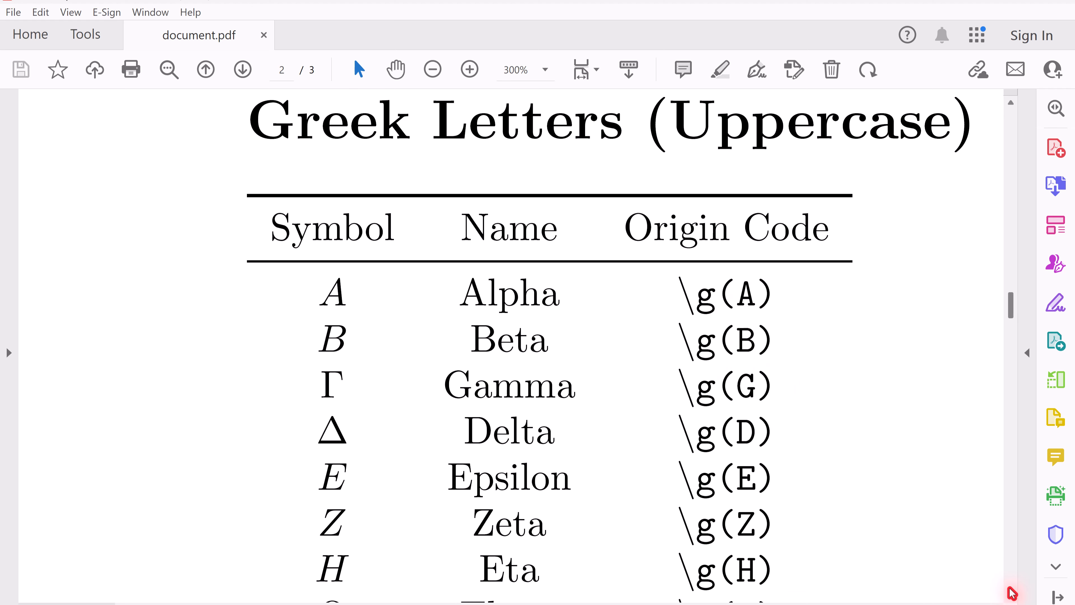
scroll(1012, 593, "down", 1)
scroll(1013, 597, "down", 10)
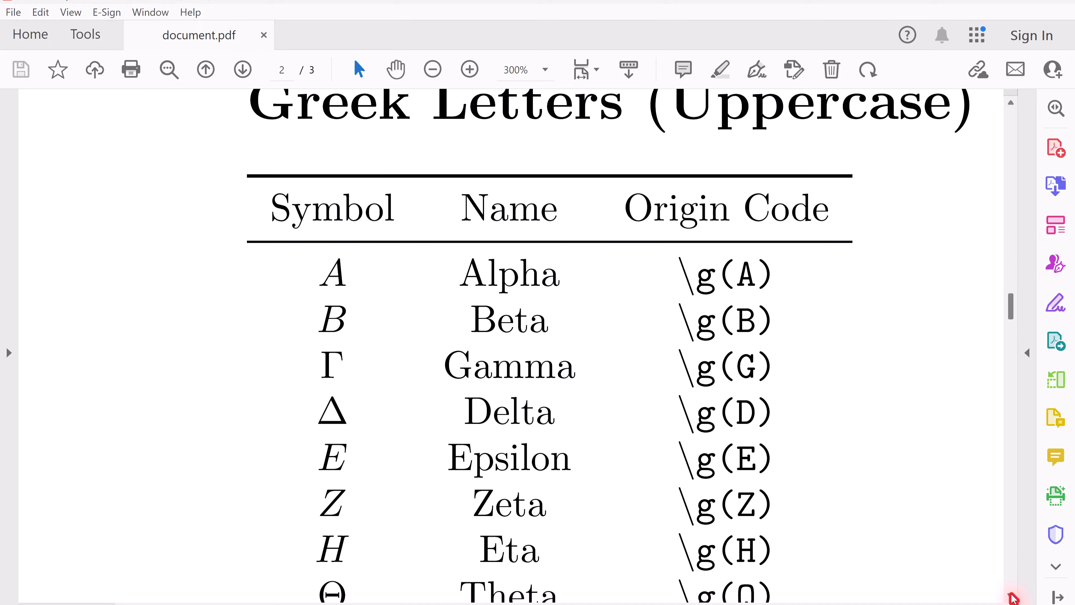
scroll(1013, 597, "down", 5)
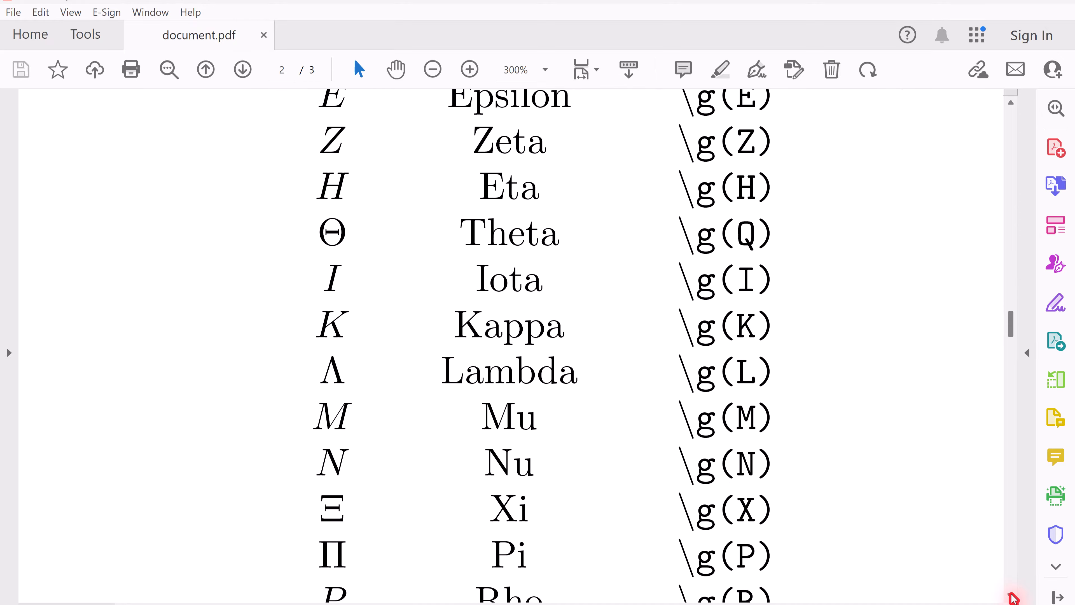
scroll(1013, 598, "down", 15)
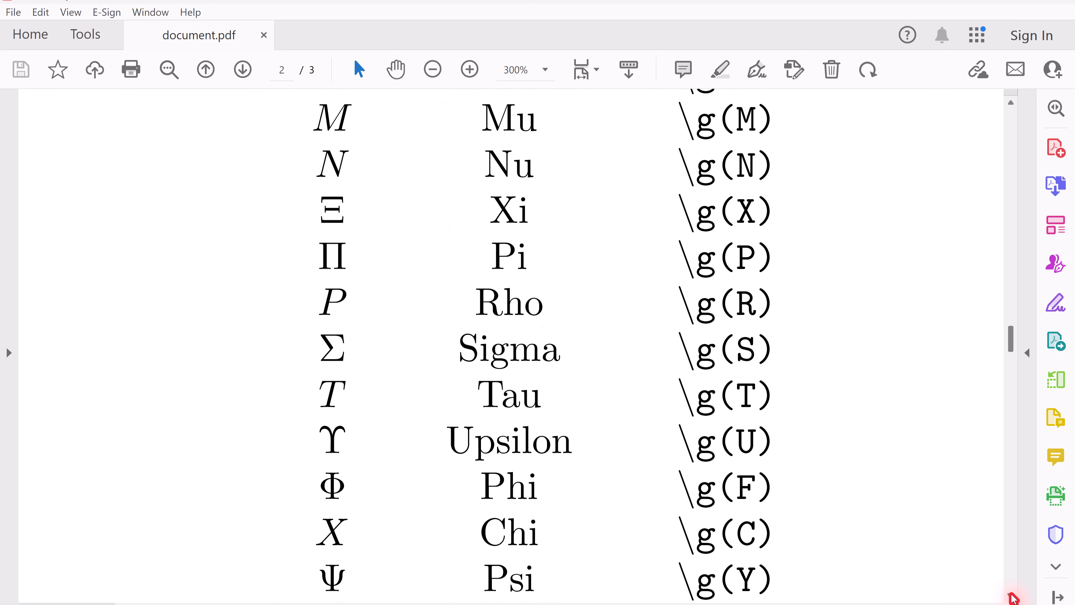
scroll(1013, 597, "down", 5)
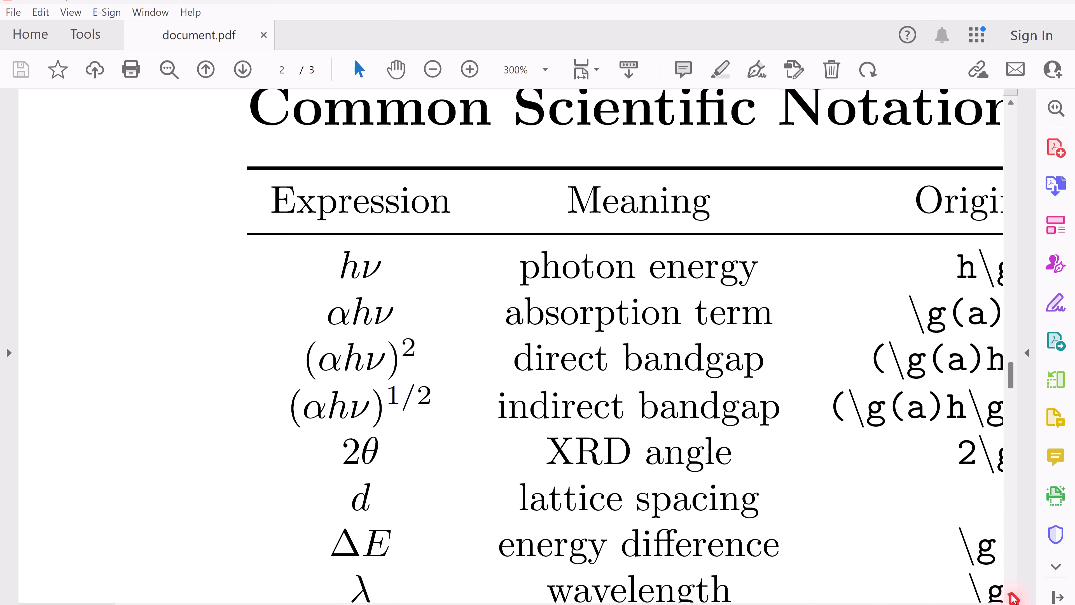
scroll(584, 346, "right", 5)
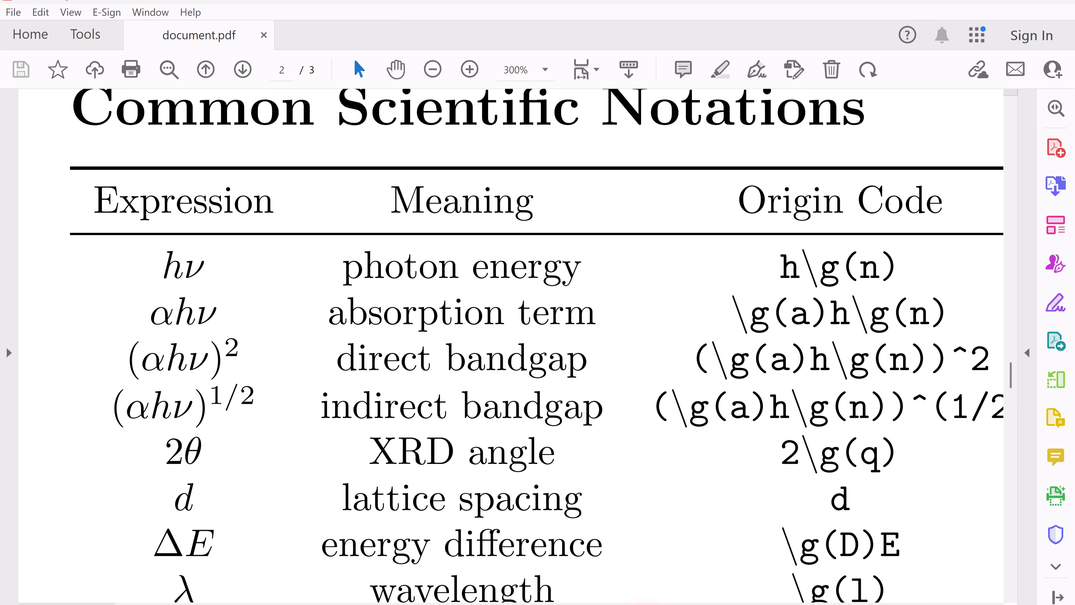
scroll(537, 345, "right", 1)
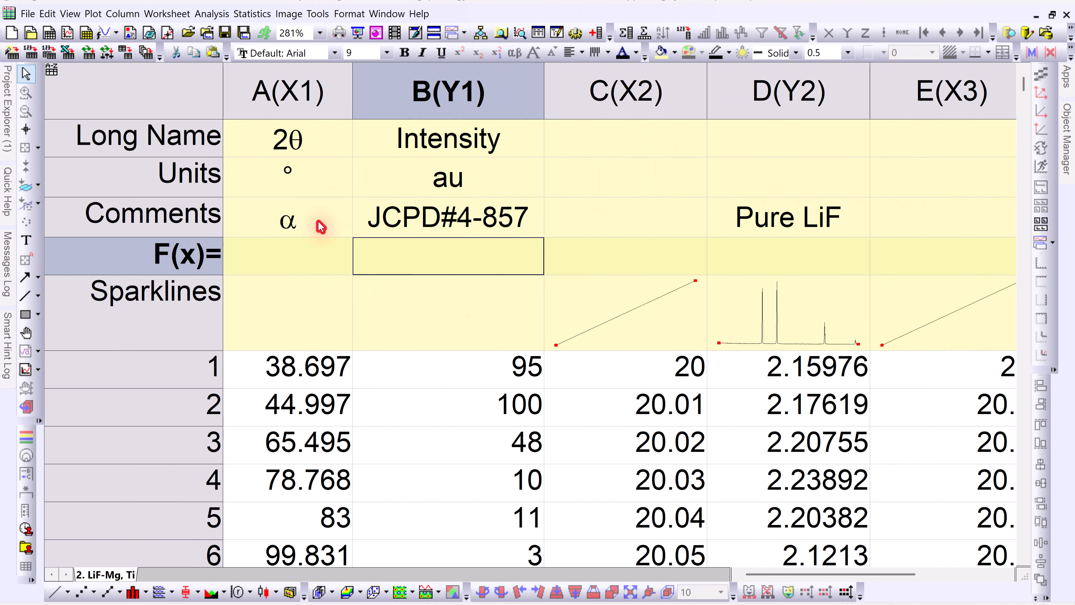
double_click(299, 226)
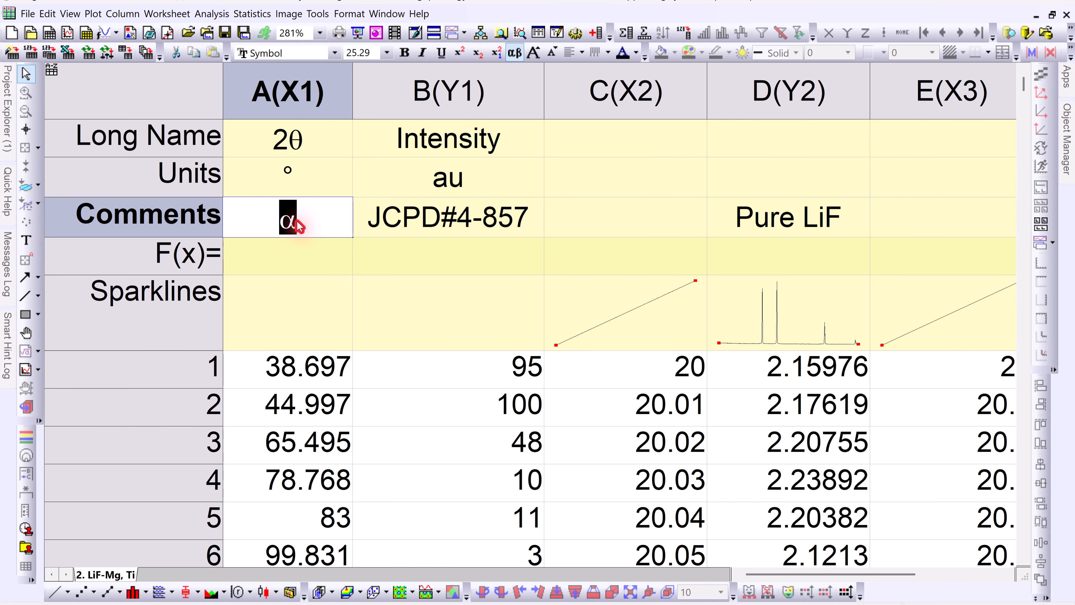
left_click(298, 225)
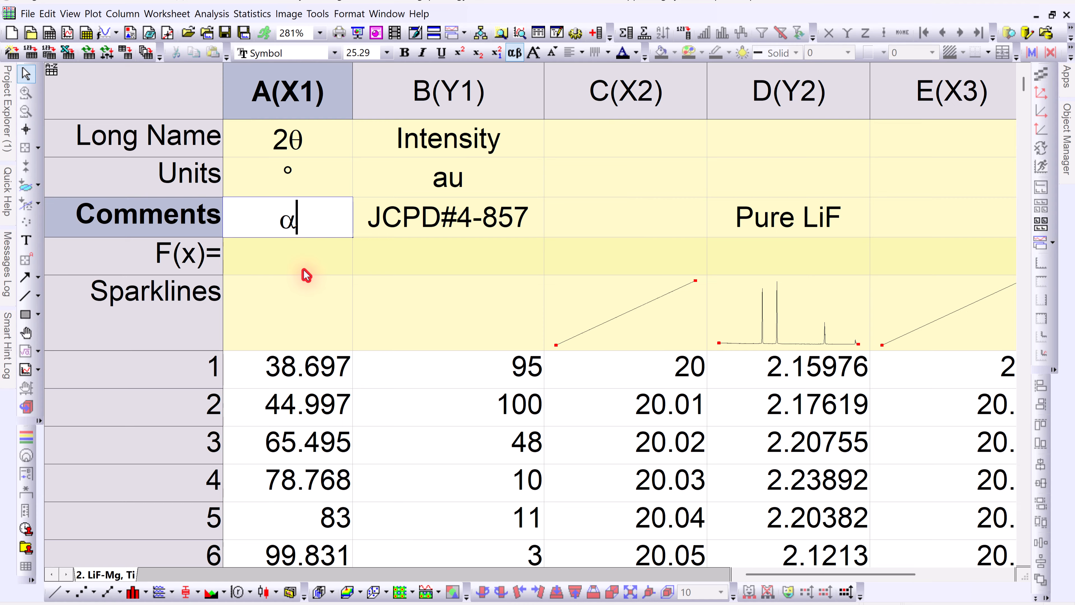
type("b")
key("BackSpace")
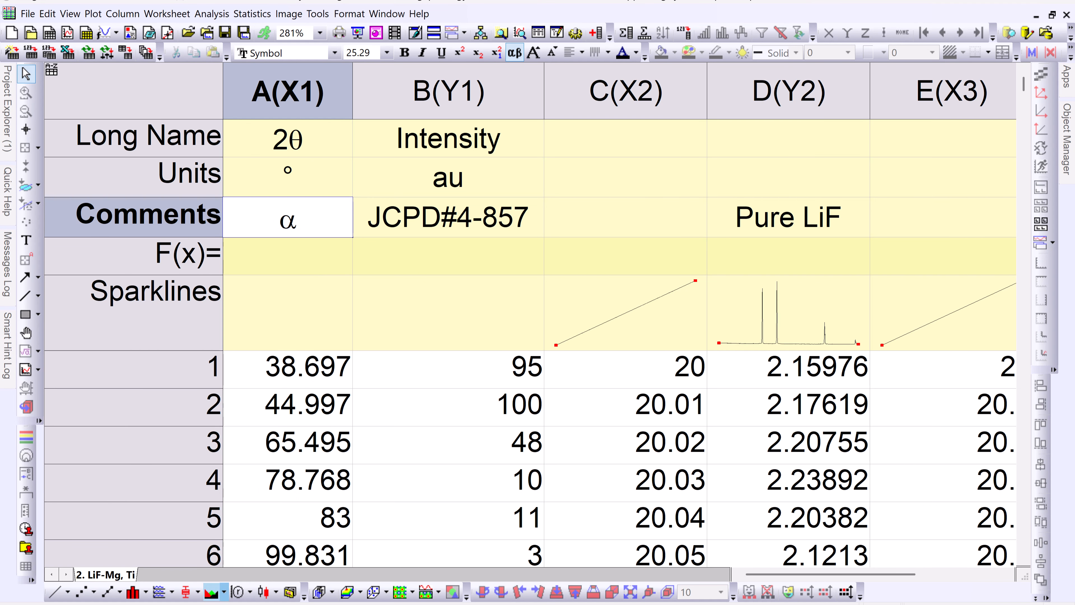
- Open the Windows On-Screen Keyboard and place it below the worksheet's Comments row
left_click(198, 603)
type("one")
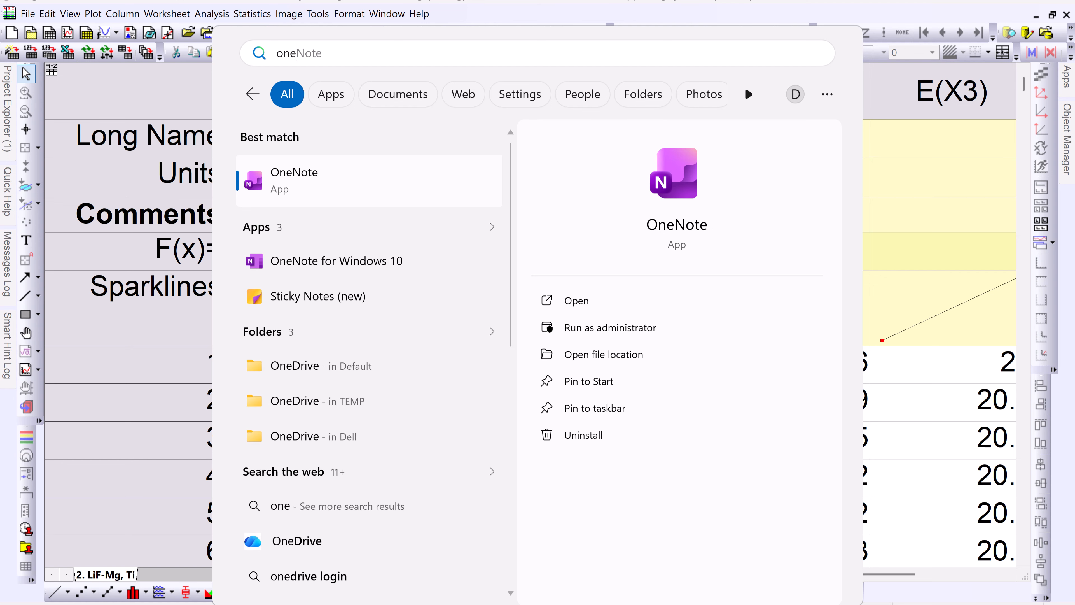
key("BackSpace")
type("s")
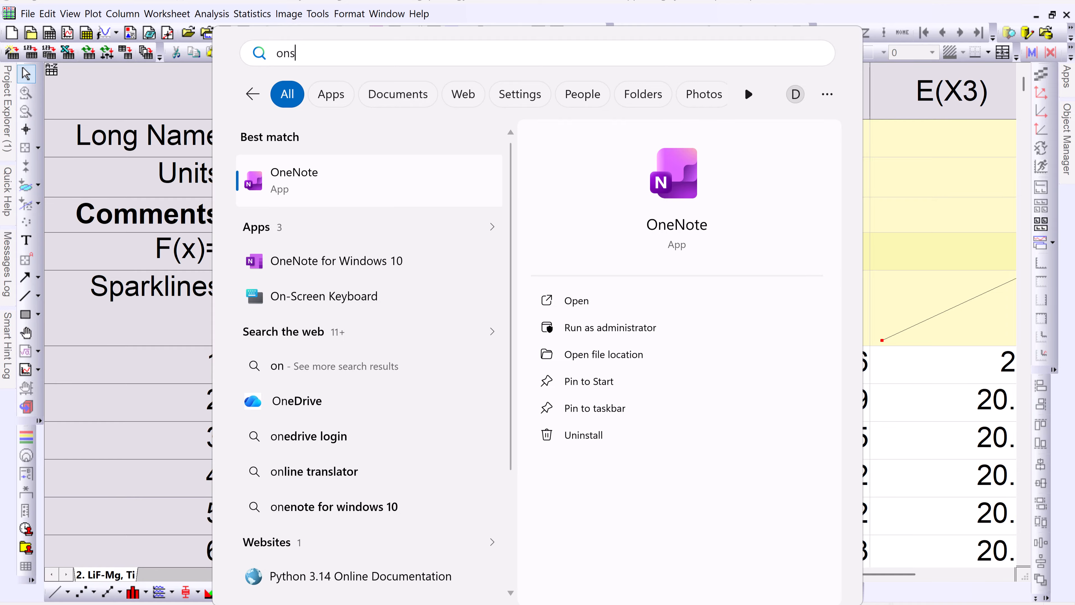
key("Return")
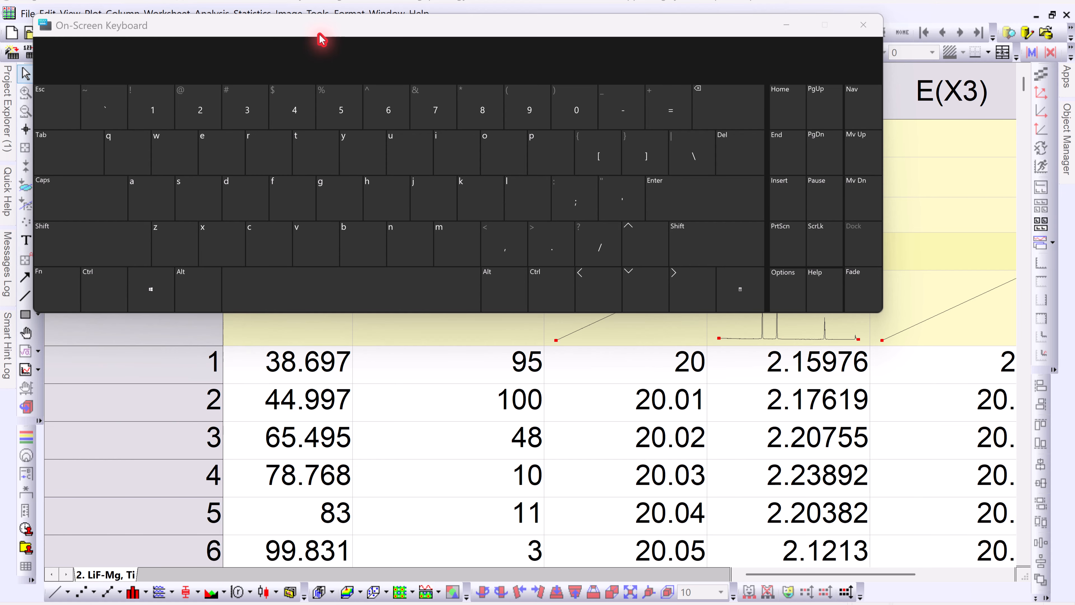
left_click_drag(334, 23, 385, 287)
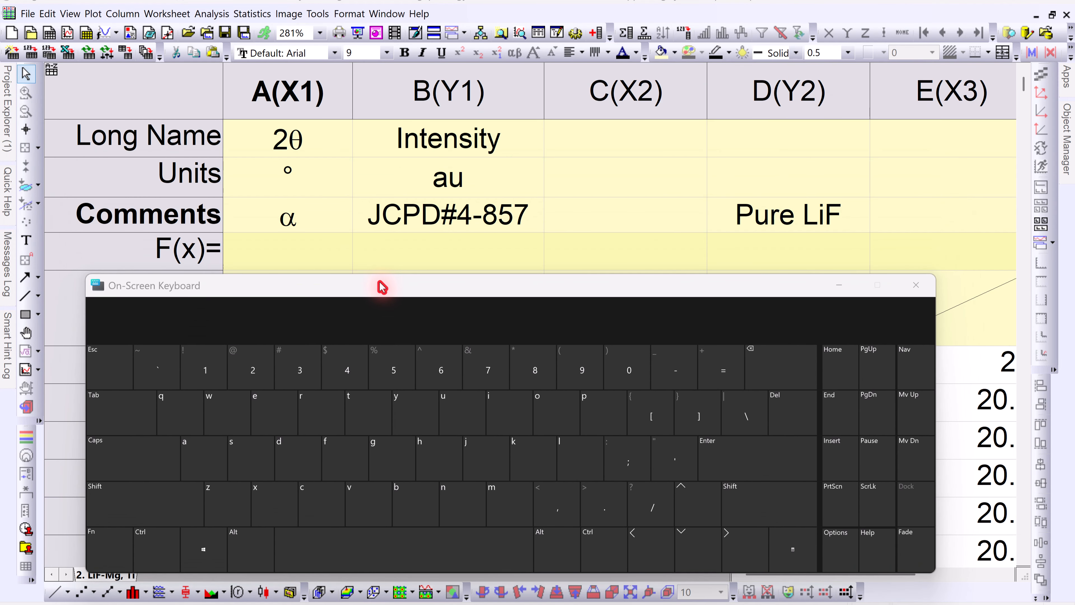
- Append βγψθ after α in column A's Comments cell using the letters b, g, y and q, and close the On-Screen Keyboard
double_click(318, 224)
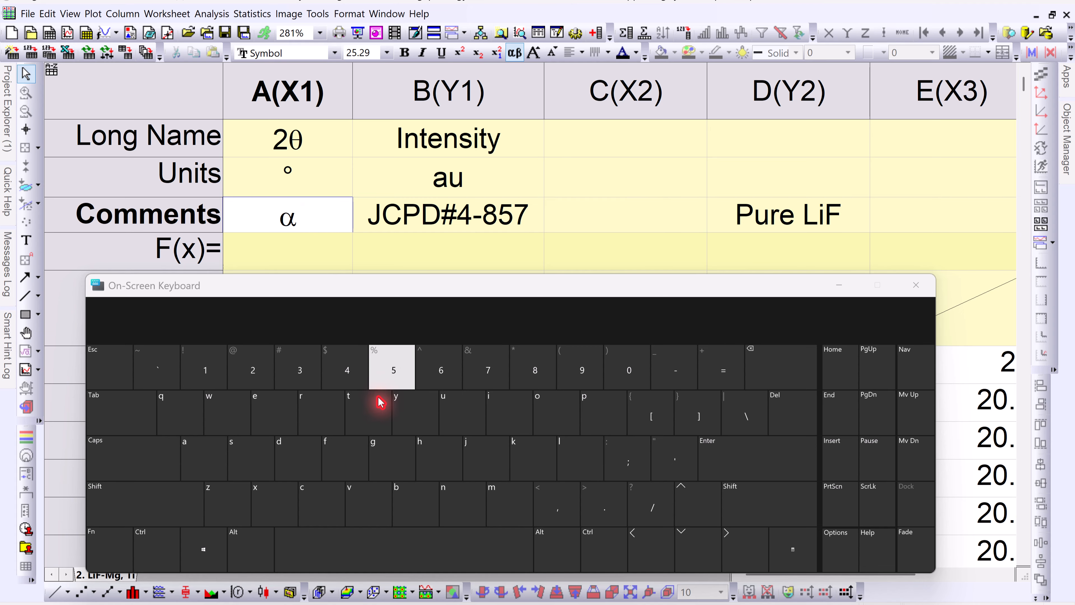
left_click(404, 504)
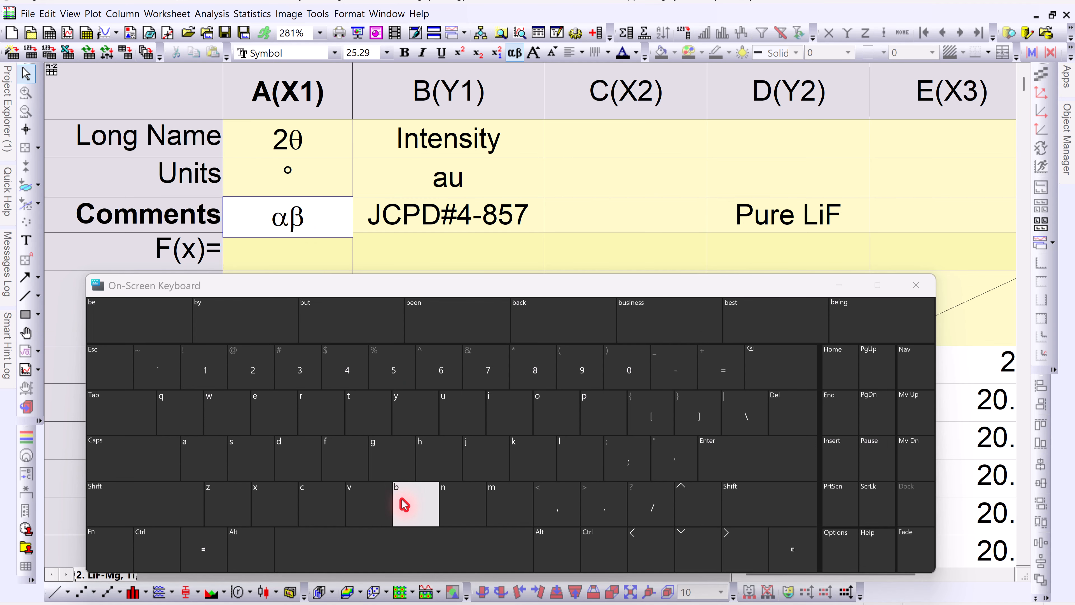
left_click(387, 466)
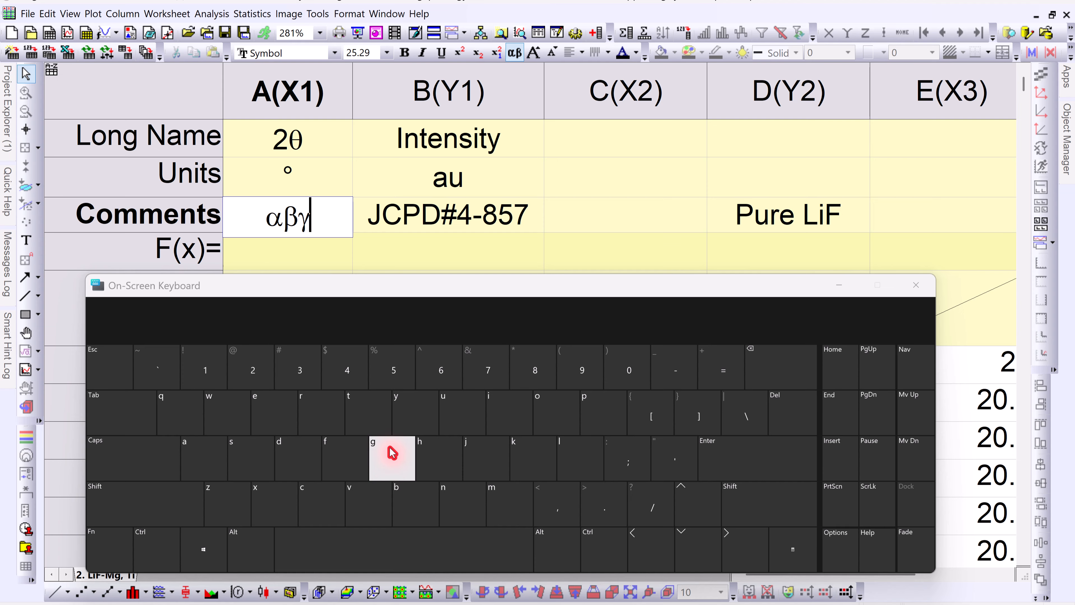
left_click(409, 409)
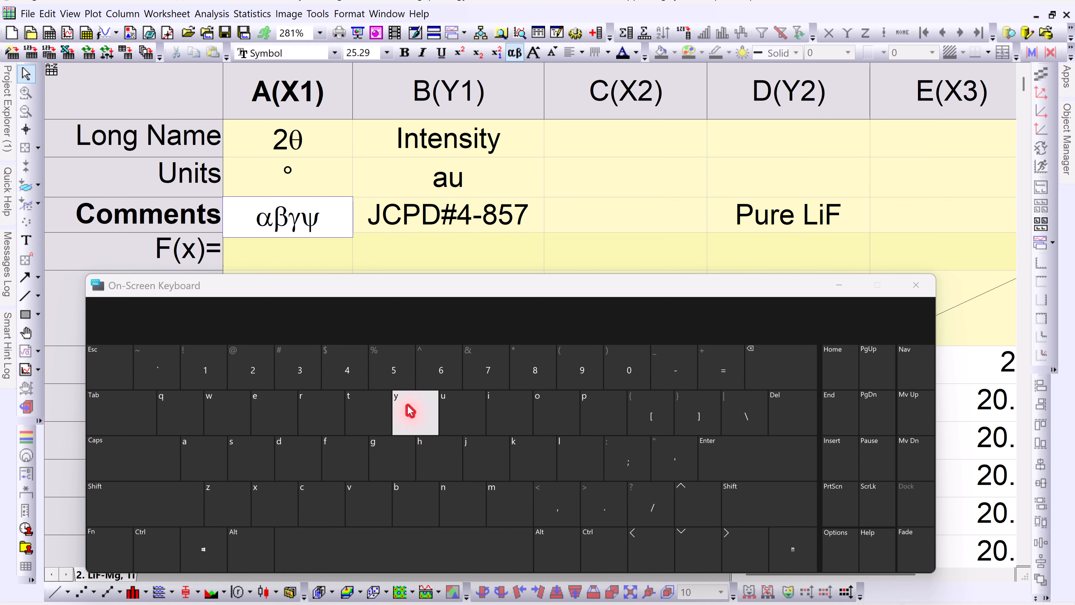
left_click(183, 418)
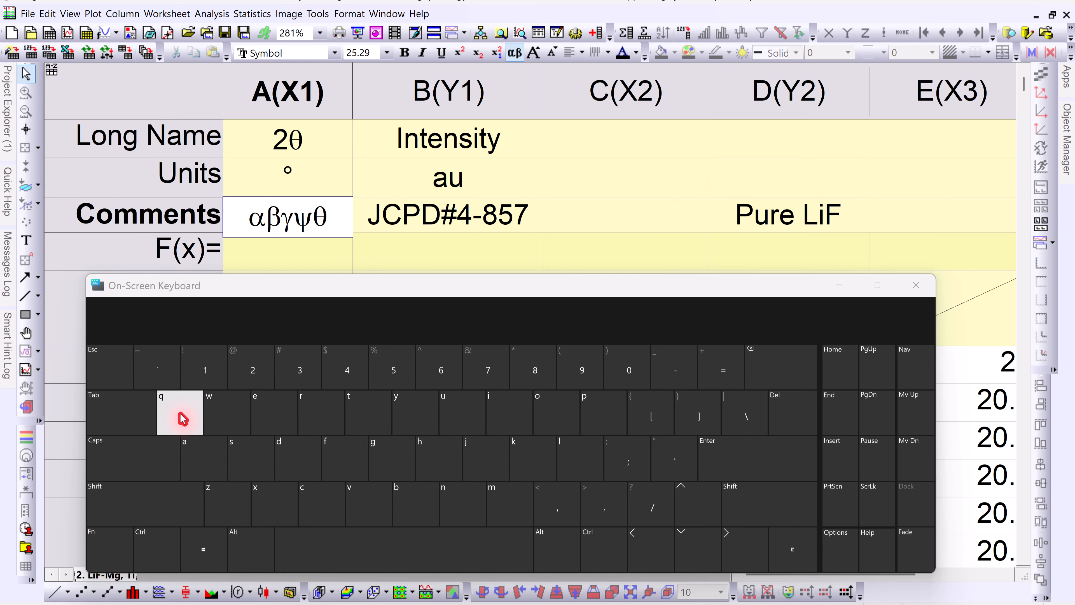
left_click(916, 284)
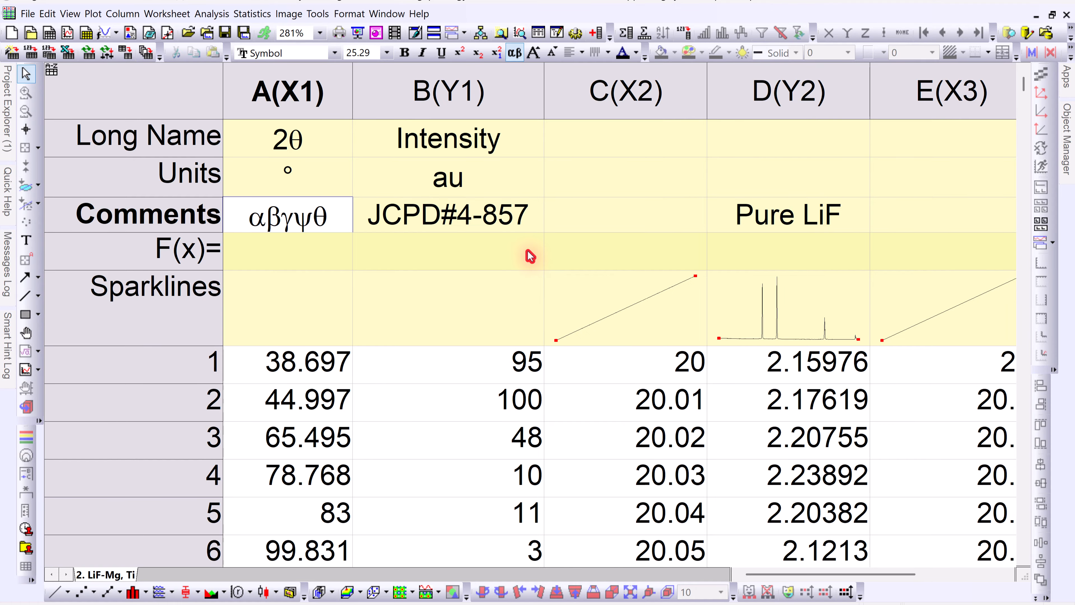
left_click(513, 251)
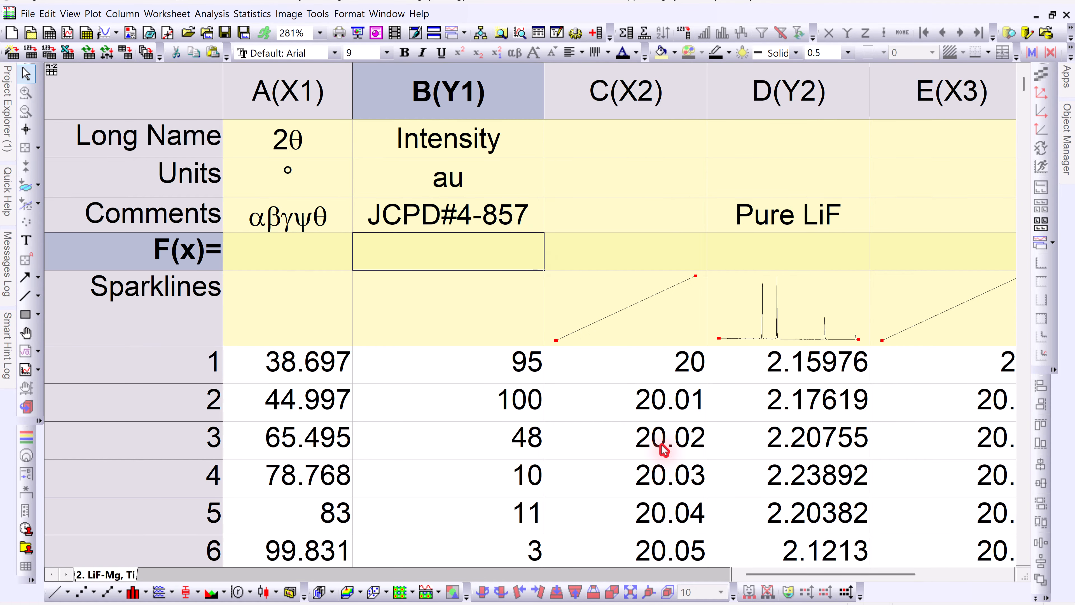